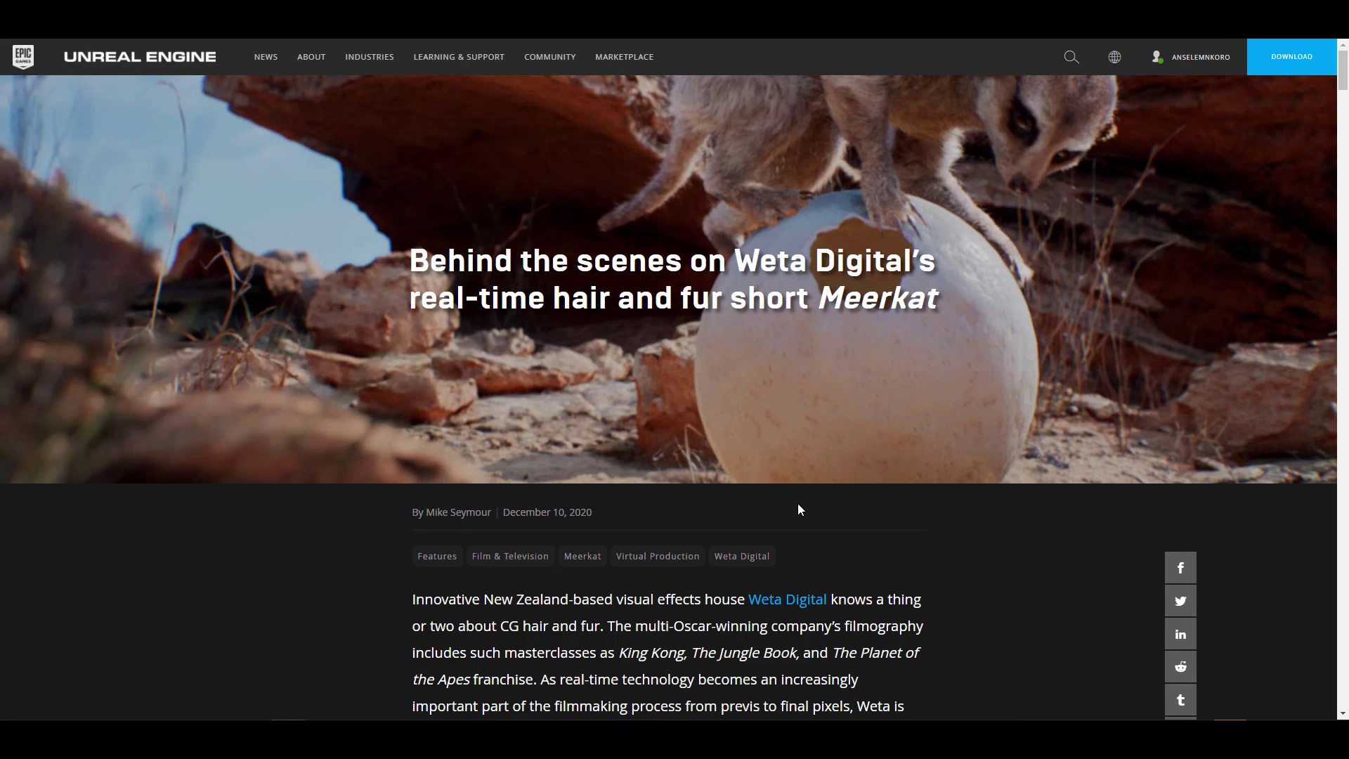
# Scroll the Meerkat article from the Download Now section down to the movie-lighting paragraphs.
pyautogui.scroll(-12, 798, 509)
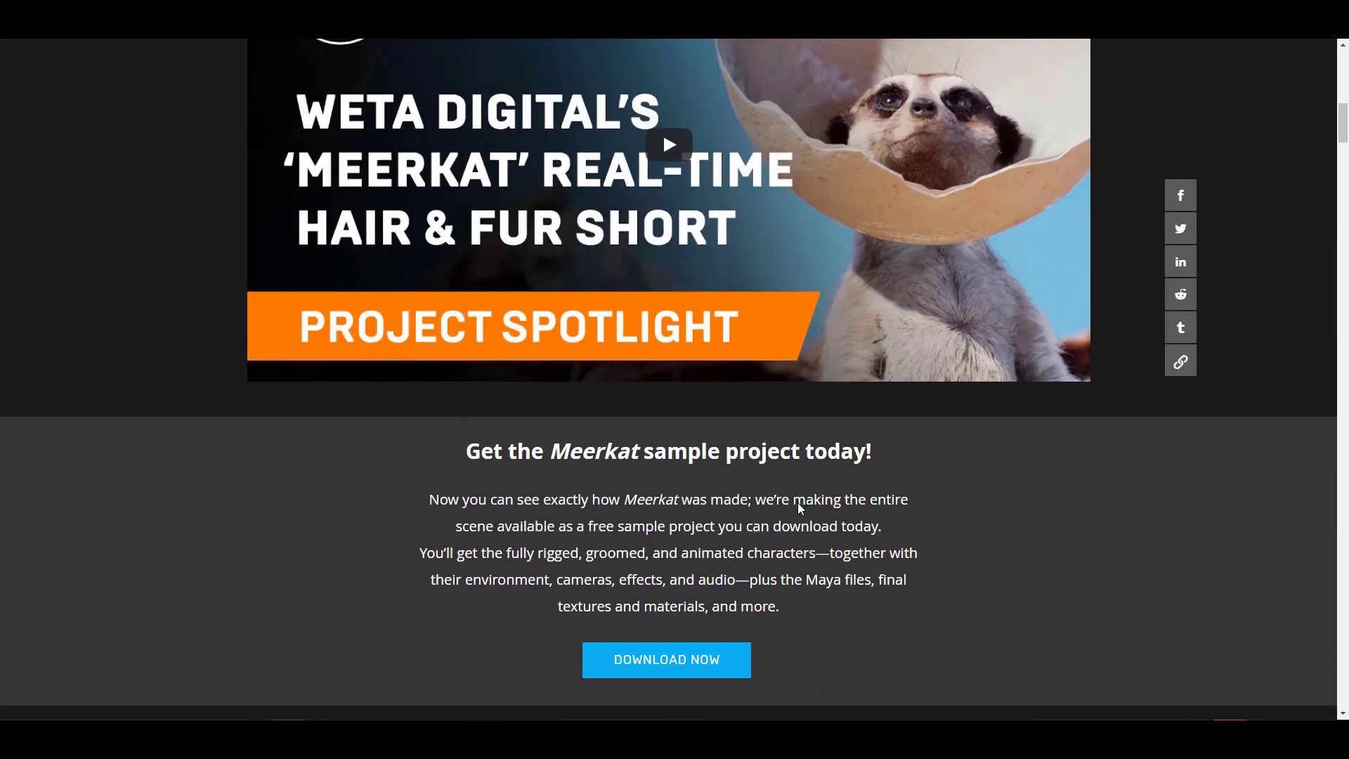
pyautogui.scroll(5, 807, 509)
pyautogui.scroll(-7, 809, 516)
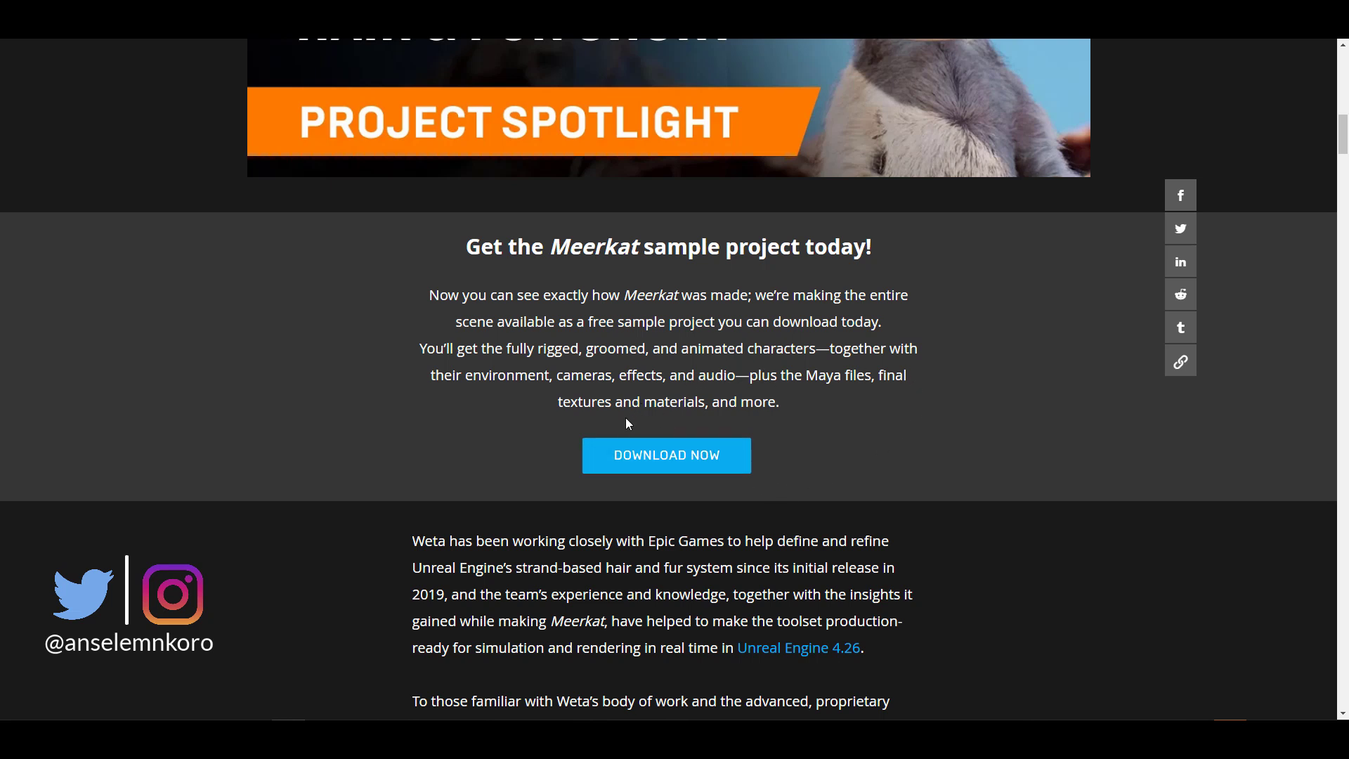
pyautogui.scroll(-3, 627, 430)
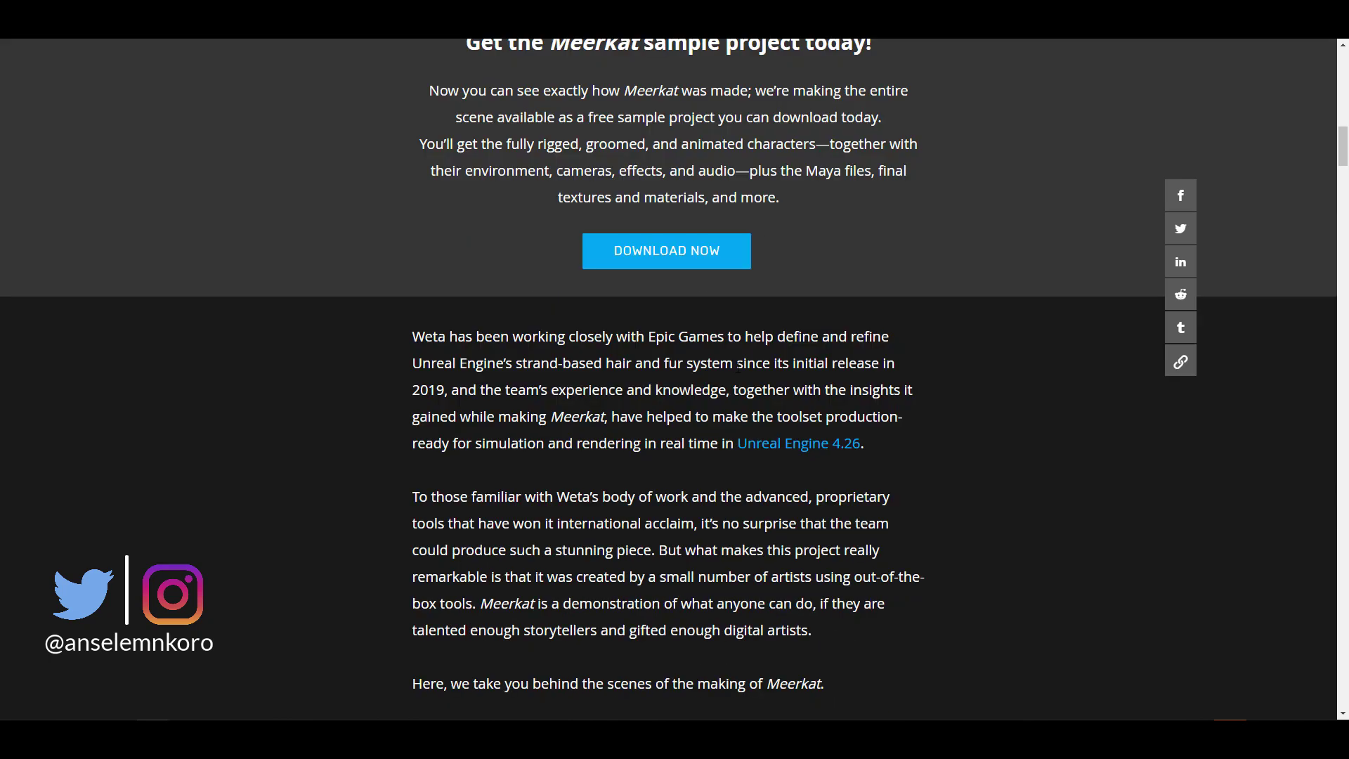
pyautogui.scroll(-15, 685, 337)
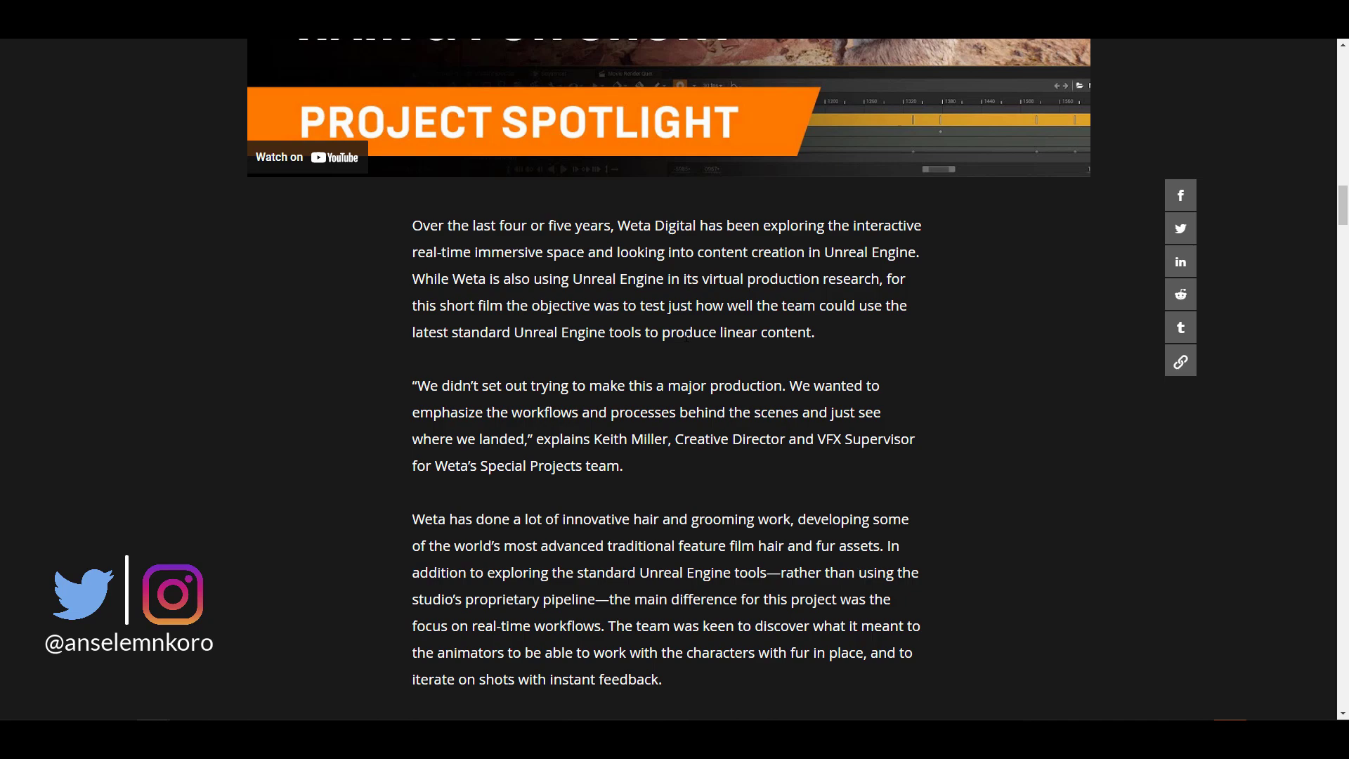
pyautogui.scroll(6, 687, 336)
pyautogui.scroll(-6, 687, 336)
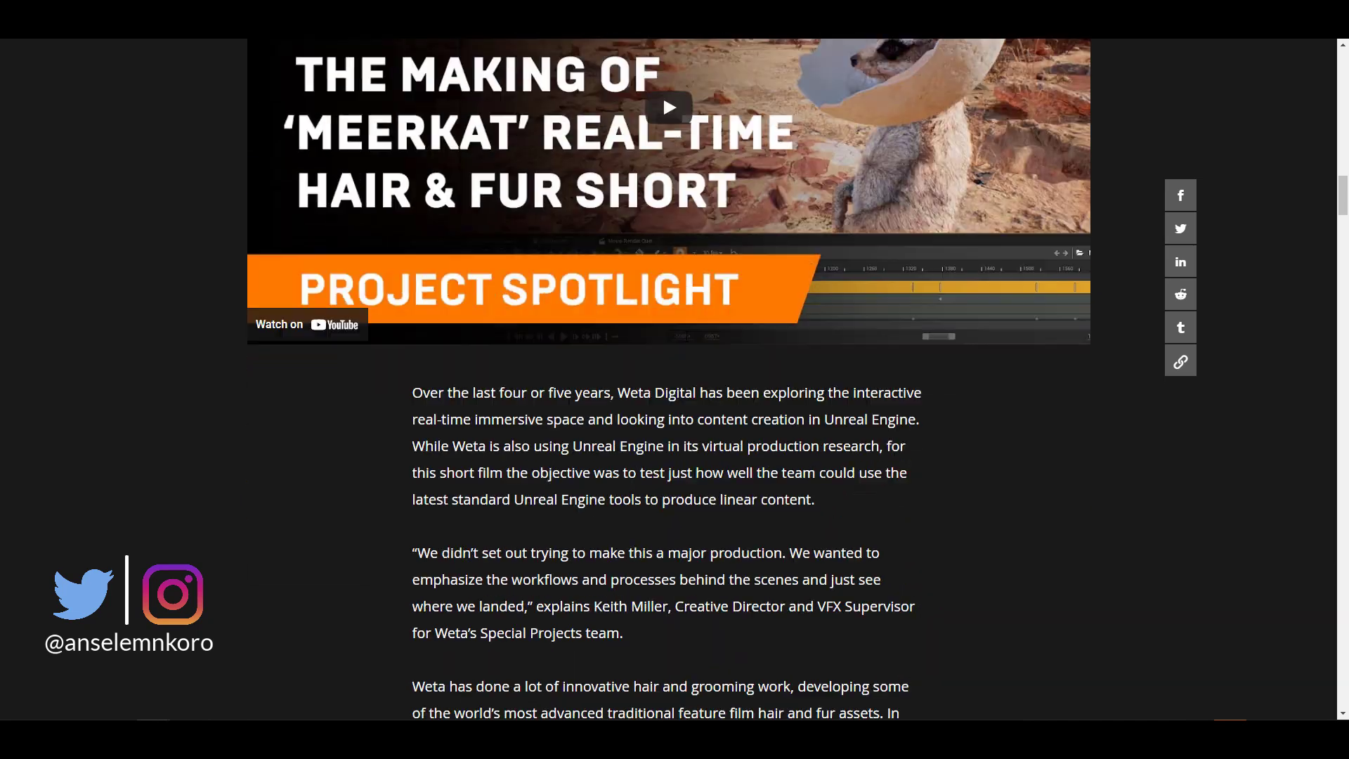
pyautogui.scroll(-7, 687, 337)
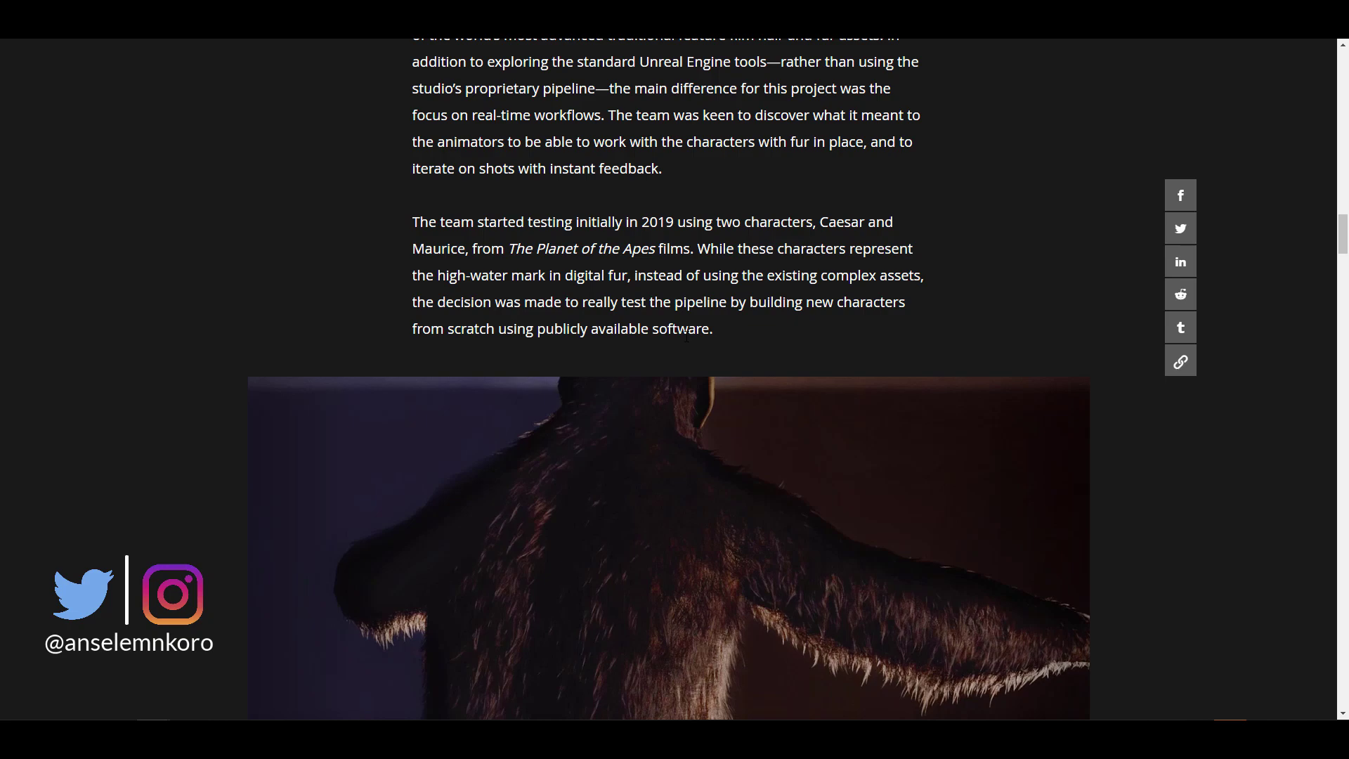
pyautogui.scroll(-17, 687, 337)
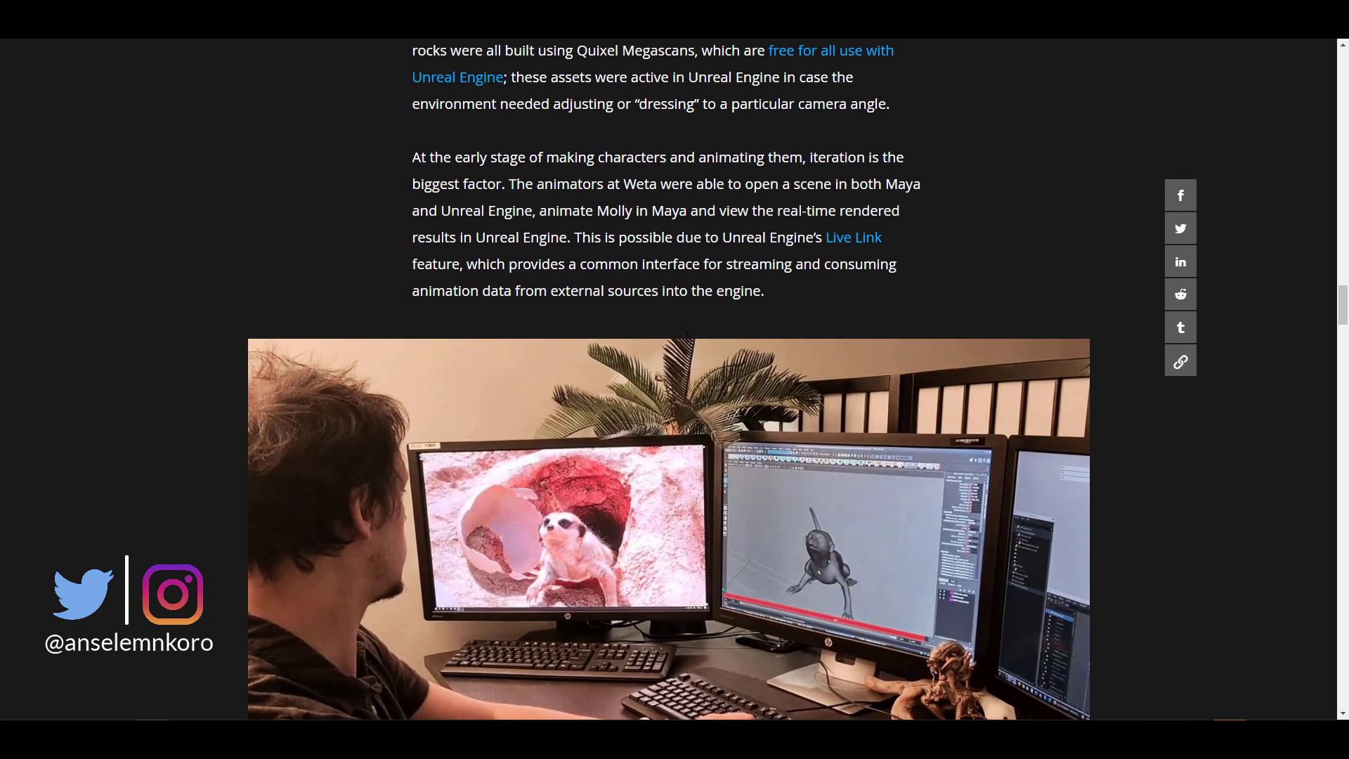
pyautogui.scroll(-18, 687, 337)
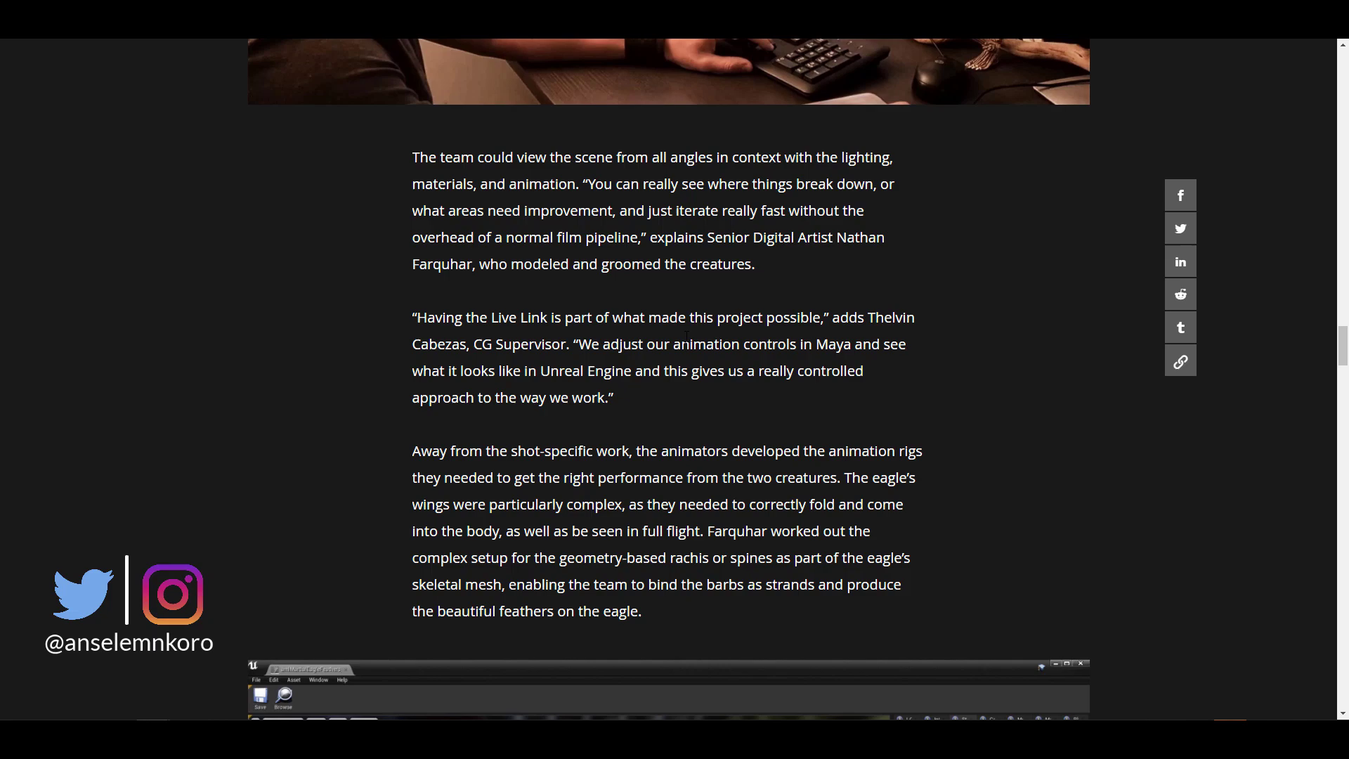
pyautogui.scroll(-20, 687, 336)
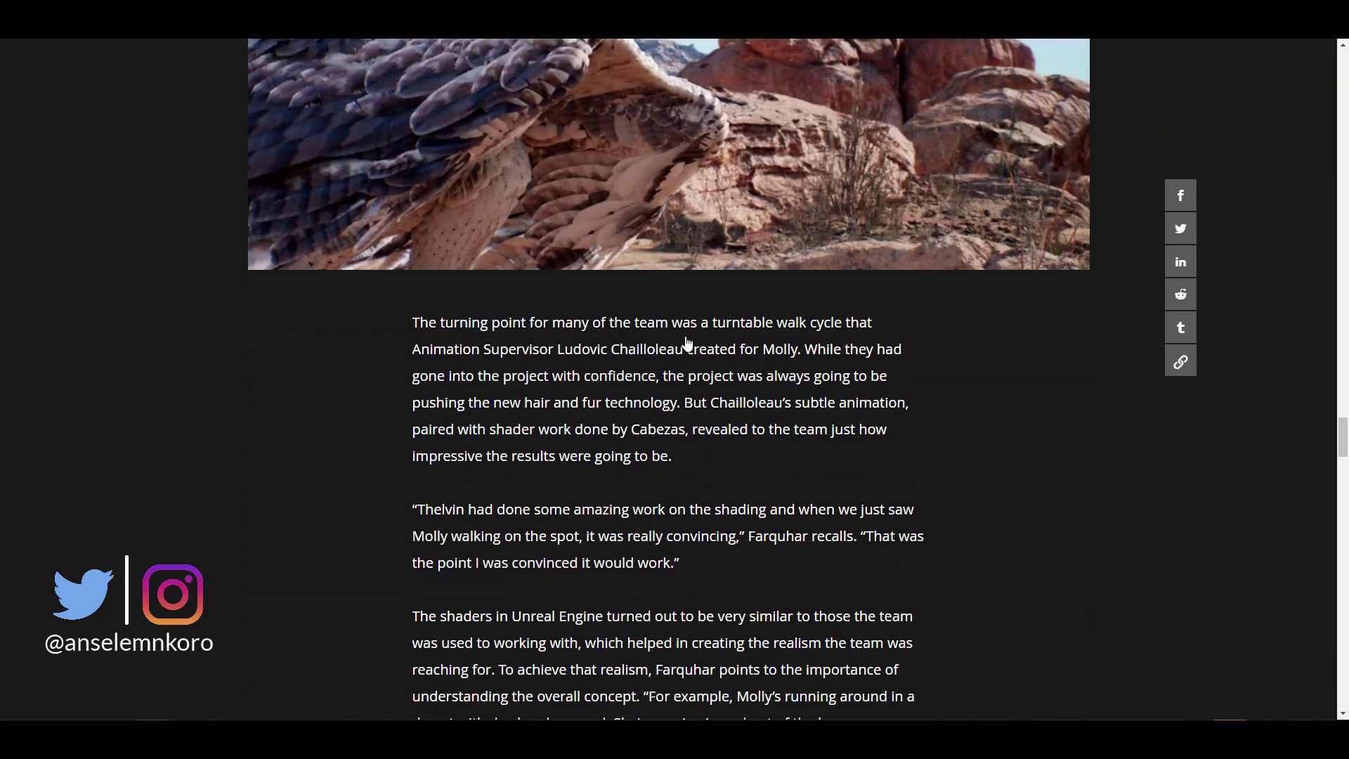
pyautogui.scroll(-10, 687, 342)
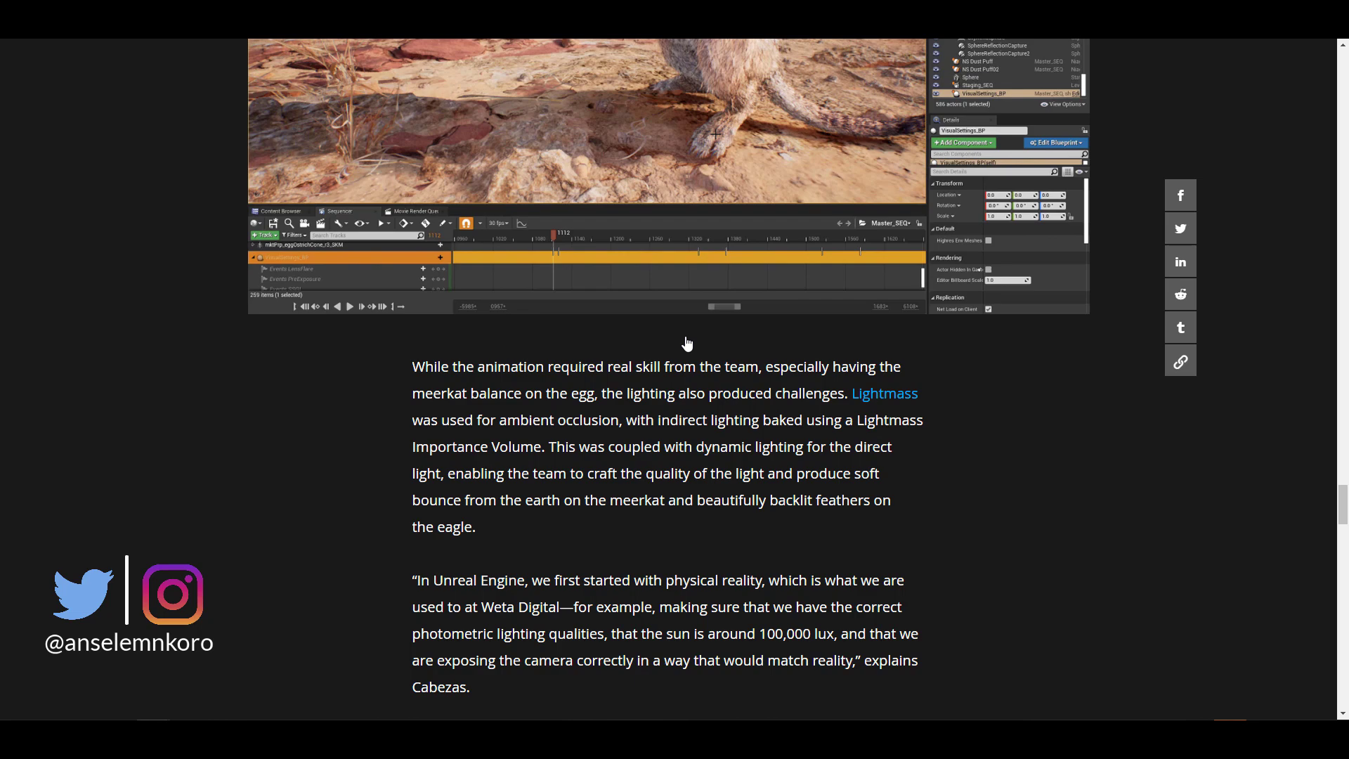
pyautogui.scroll(-4, 687, 343)
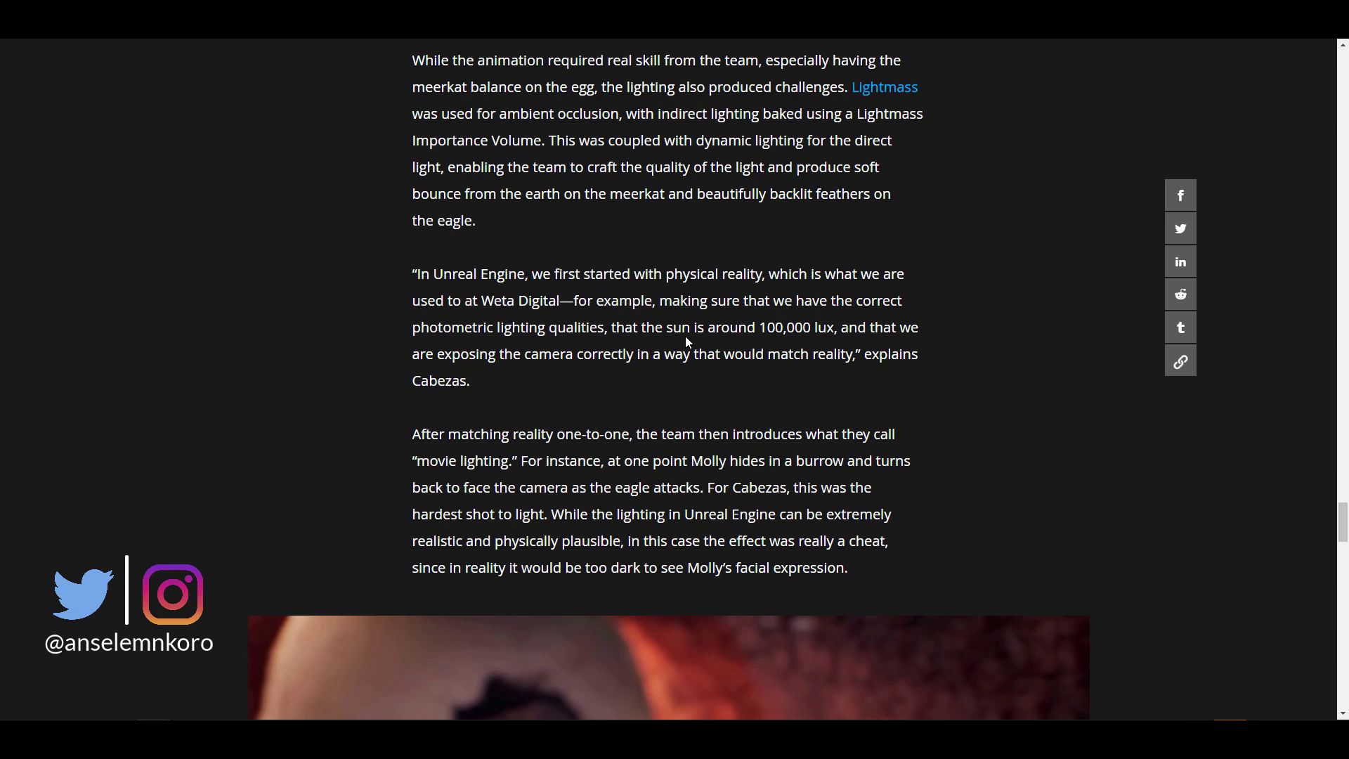
pyautogui.scroll(-4, 778, 354)
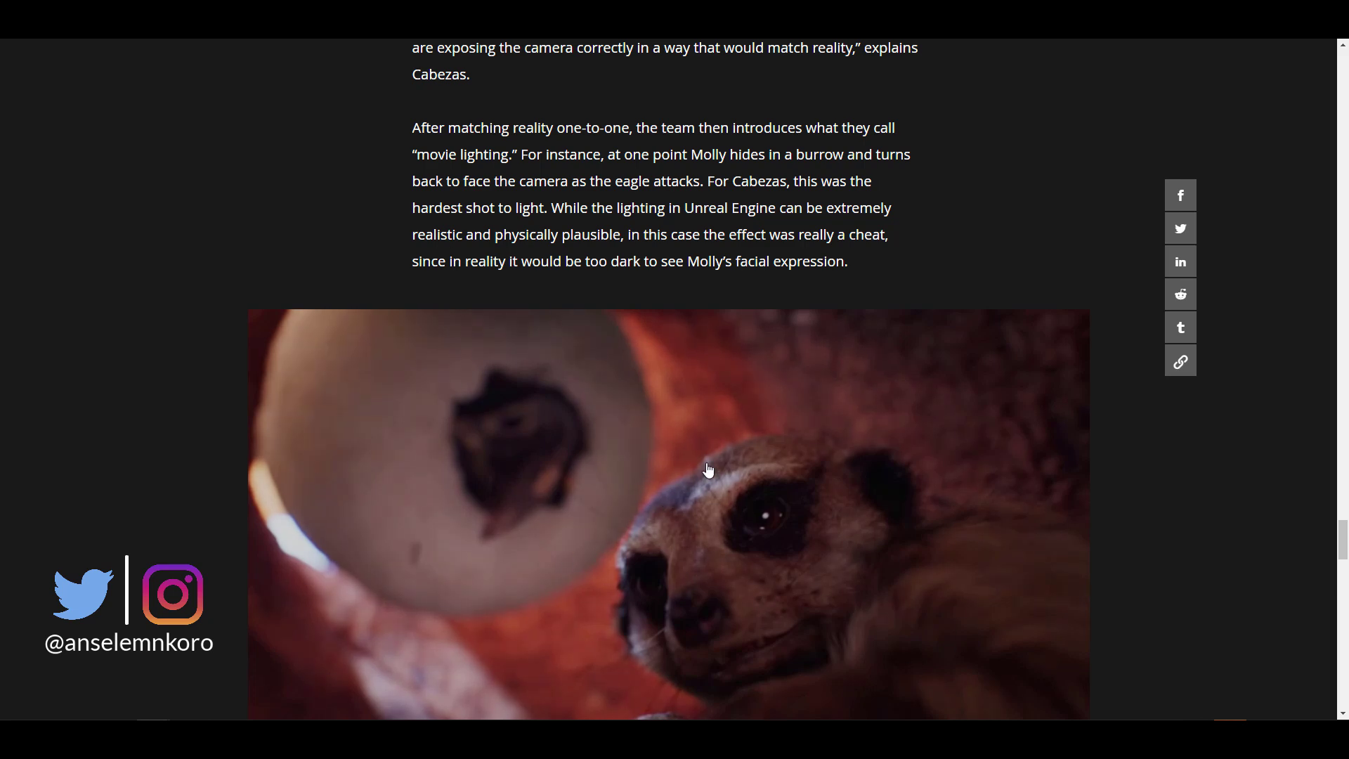
pyautogui.scroll(-5, 708, 471)
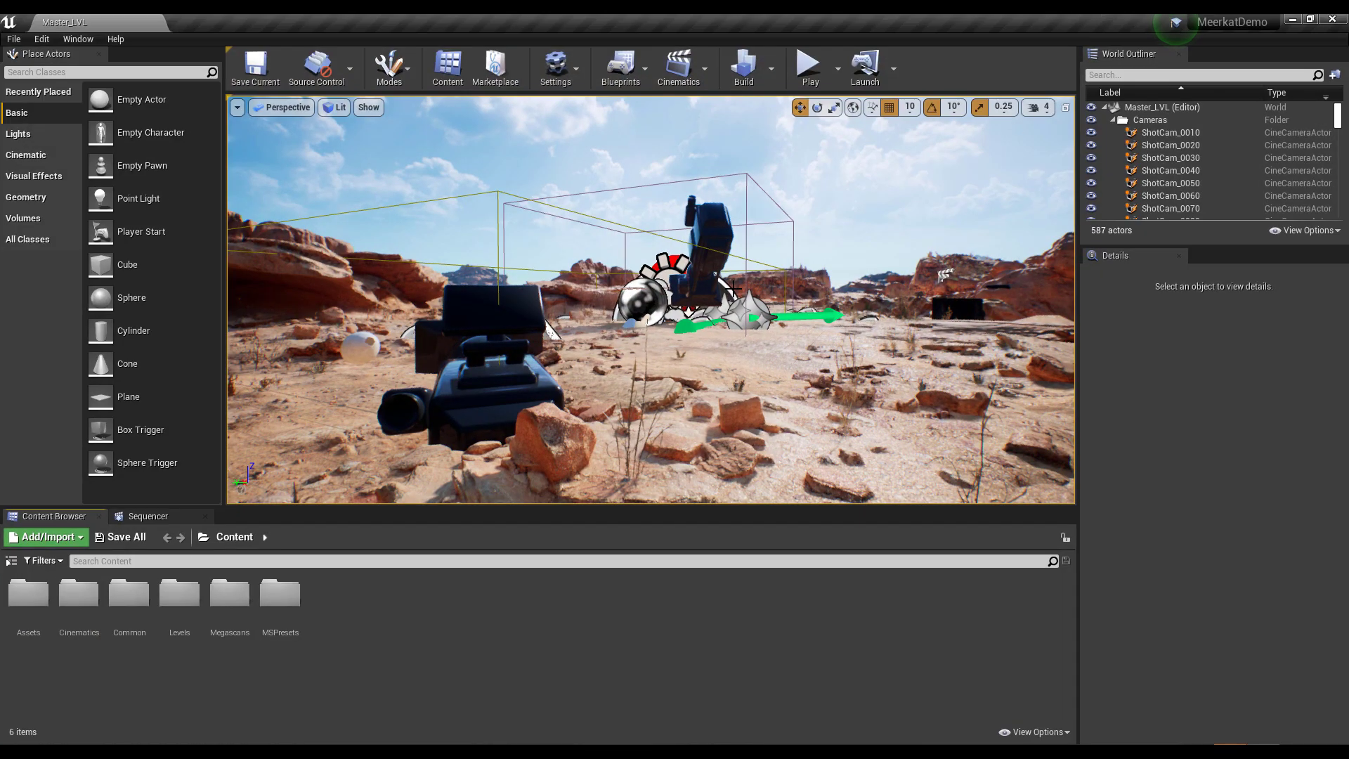
# Fly over the desert, select SM_RockSandstone_06_03 and frame it up close from a low angle.
pyautogui.moveTo(625, 278); pyautogui.dragTo(625, 278, button='right')
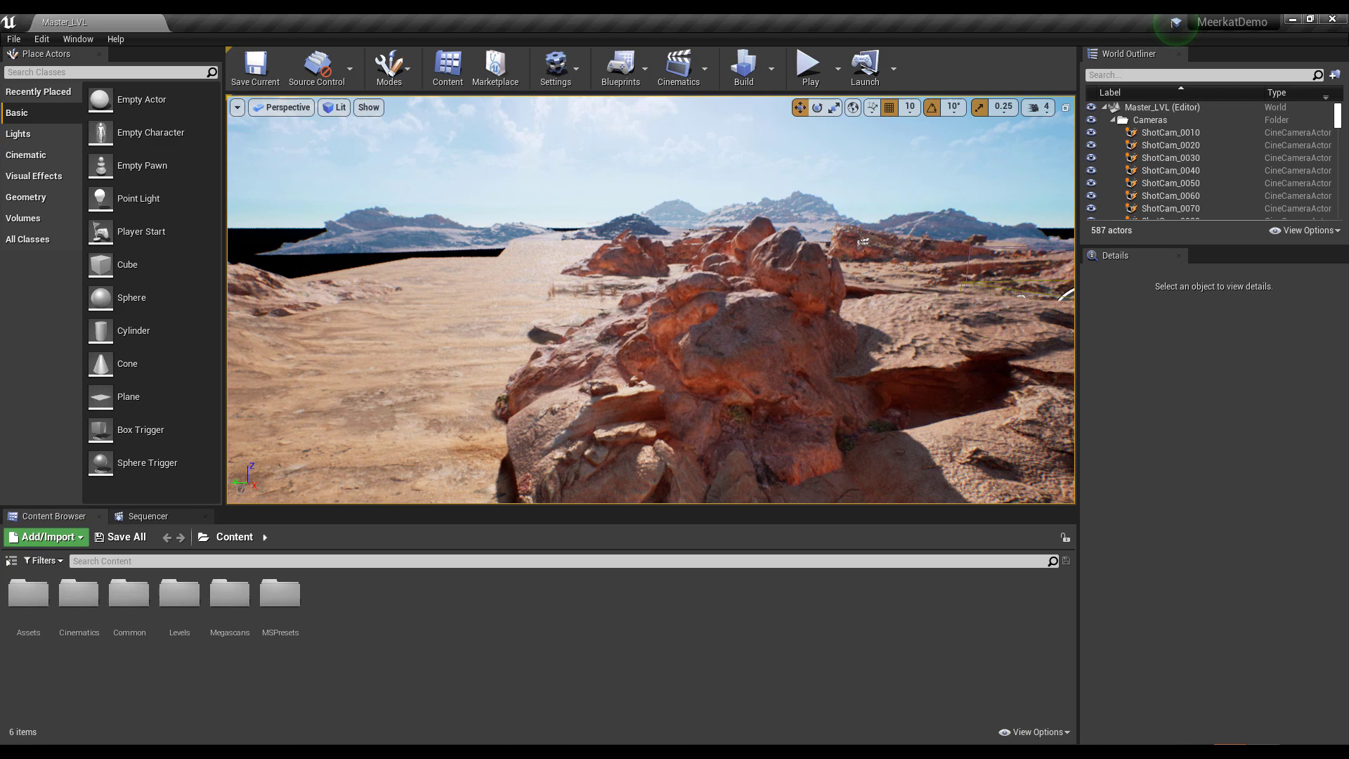
pyautogui.moveTo(653, 383); pyautogui.dragTo(654, 384, button='right')
pyautogui.moveTo(558, 368); pyautogui.dragTo(557, 369, button='right')
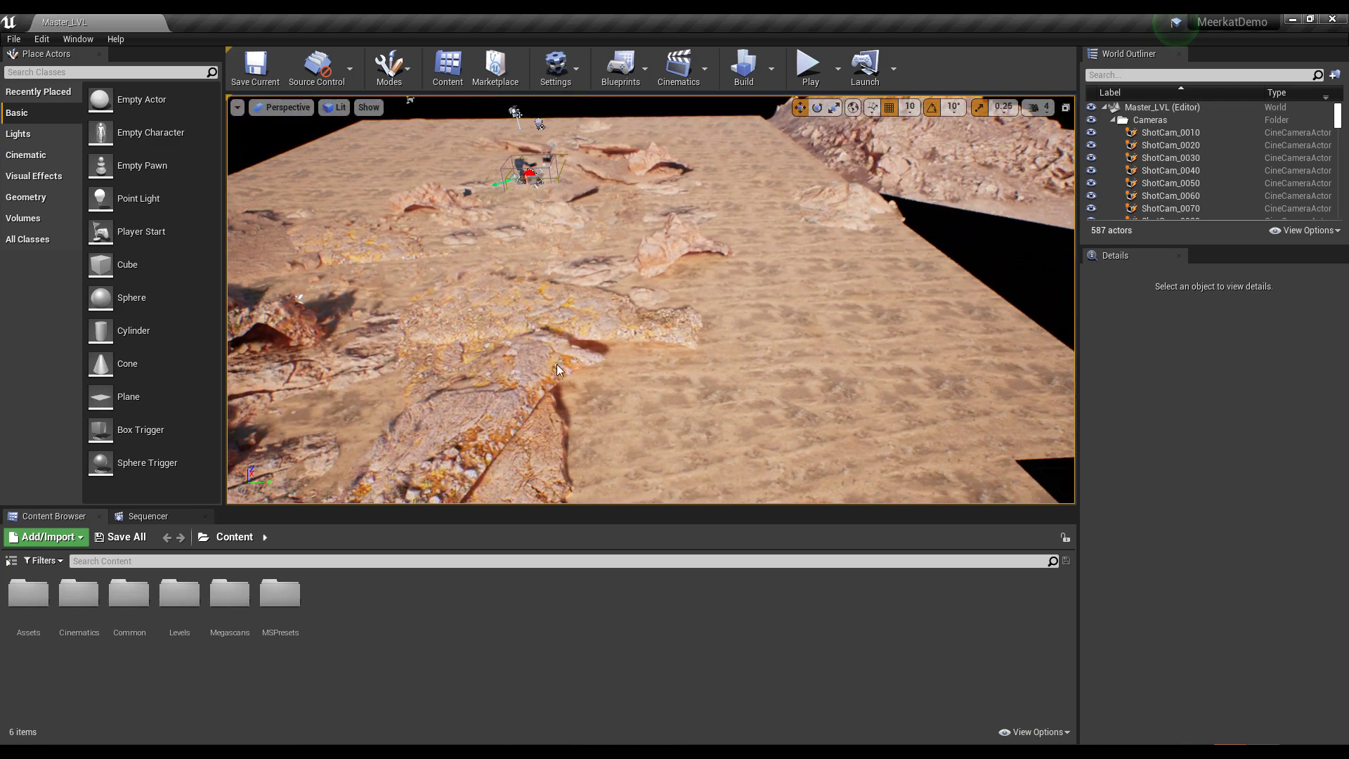
pyautogui.click(664, 242)
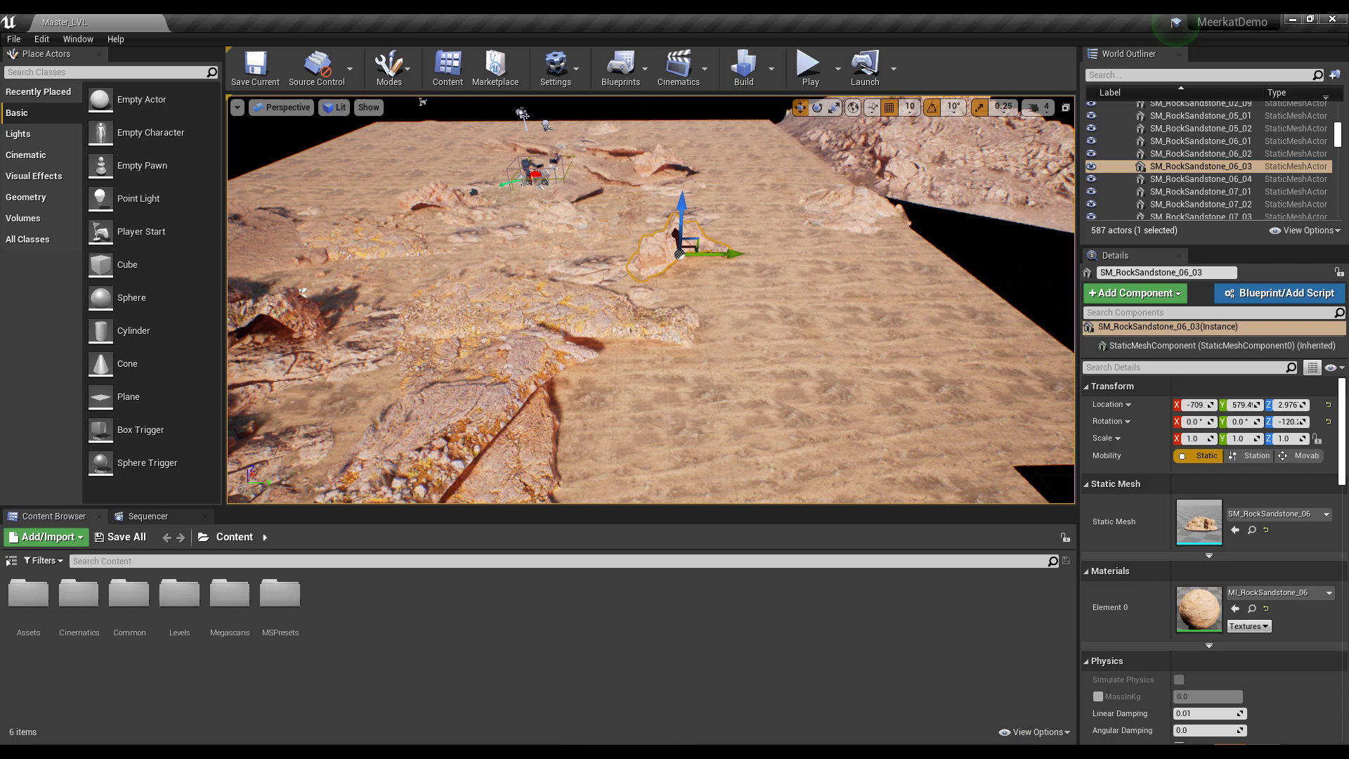
pyautogui.press('f')
pyautogui.keyDown('alt'); pyautogui.moveTo(615, 239); pyautogui.dragTo(737, 285); pyautogui.keyUp('alt')
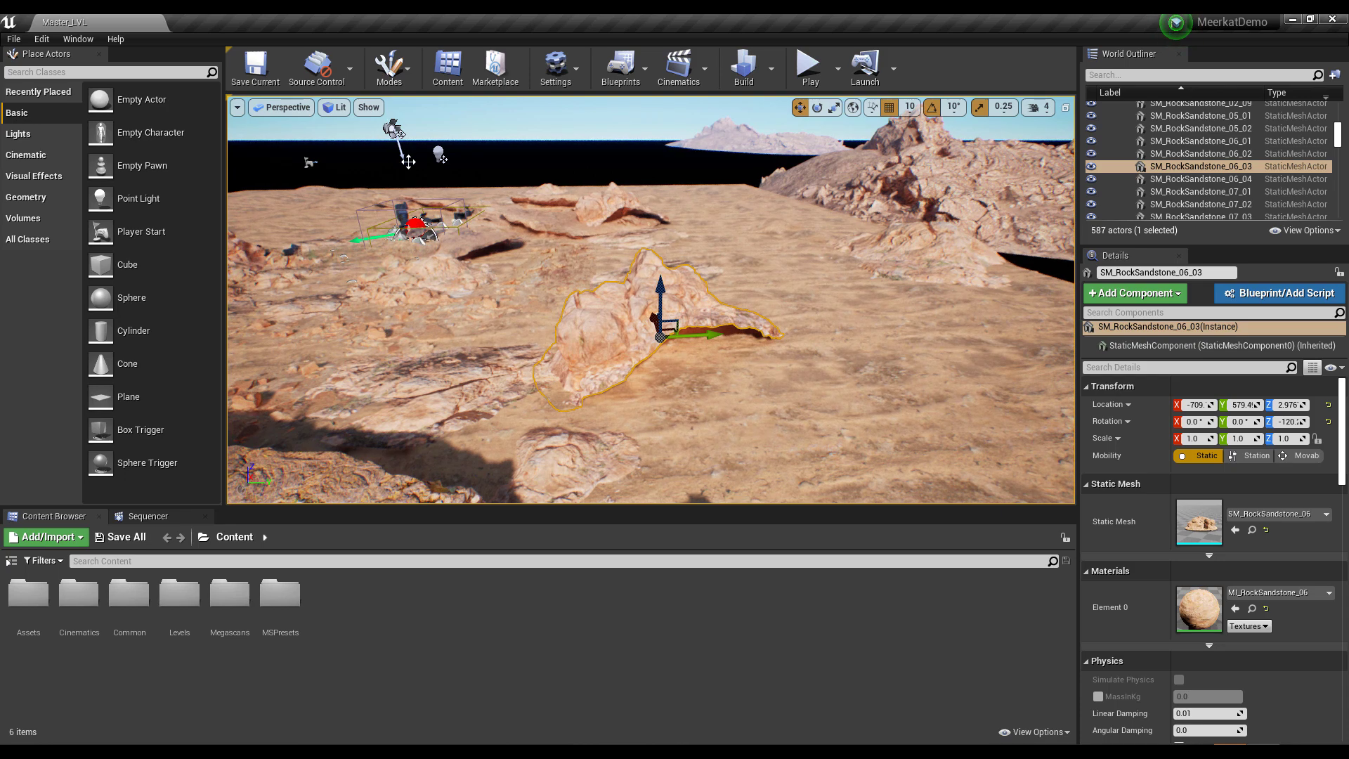
# Frame the Lgt_Kicker spotlight, then fly in close and look down on the eagle it lights.
pyautogui.click(395, 130)
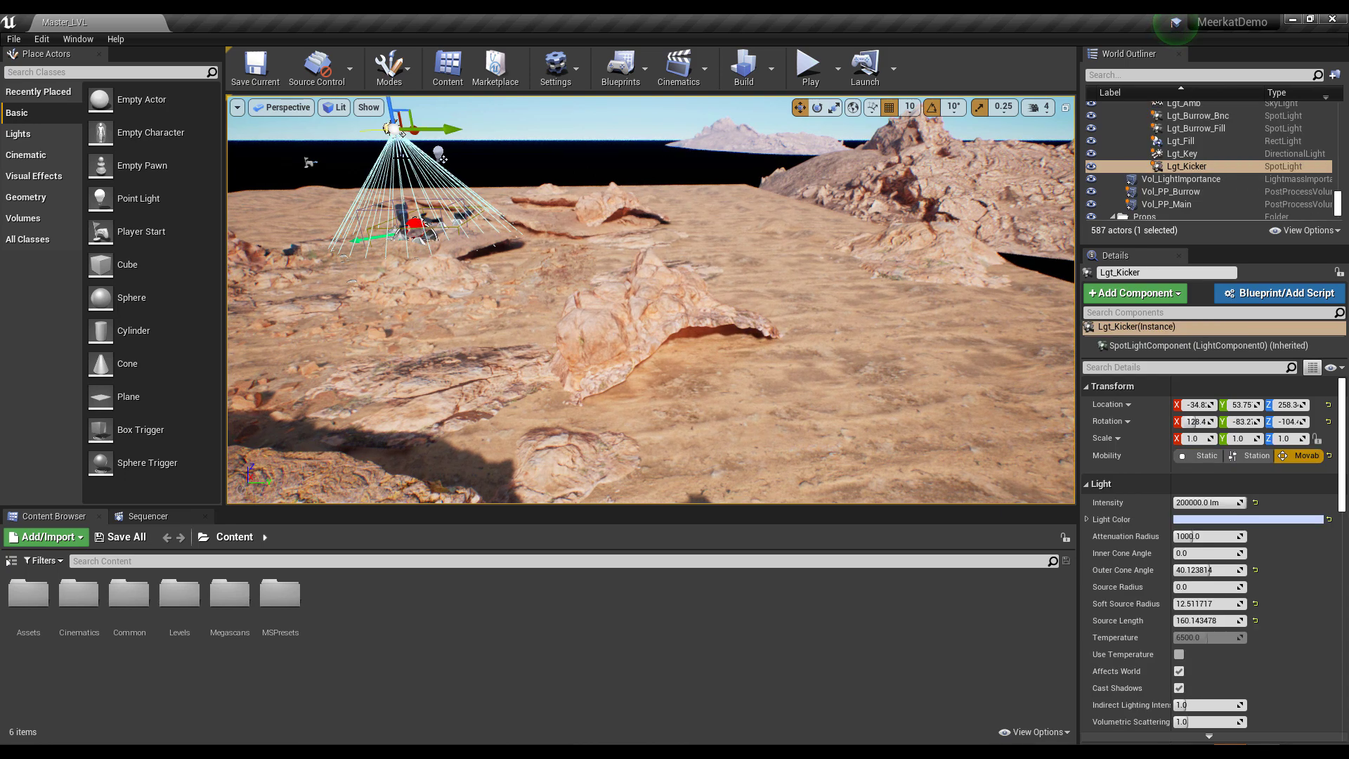
pyautogui.press('f')
pyautogui.keyDown('alt'); pyautogui.moveTo(700, 453); pyautogui.dragTo(758, 442); pyautogui.keyUp('alt')
pyautogui.moveTo(876, 452); pyautogui.dragTo(876, 397, button='middle')
pyautogui.moveTo(876, 396); pyautogui.dragTo(829, 239)
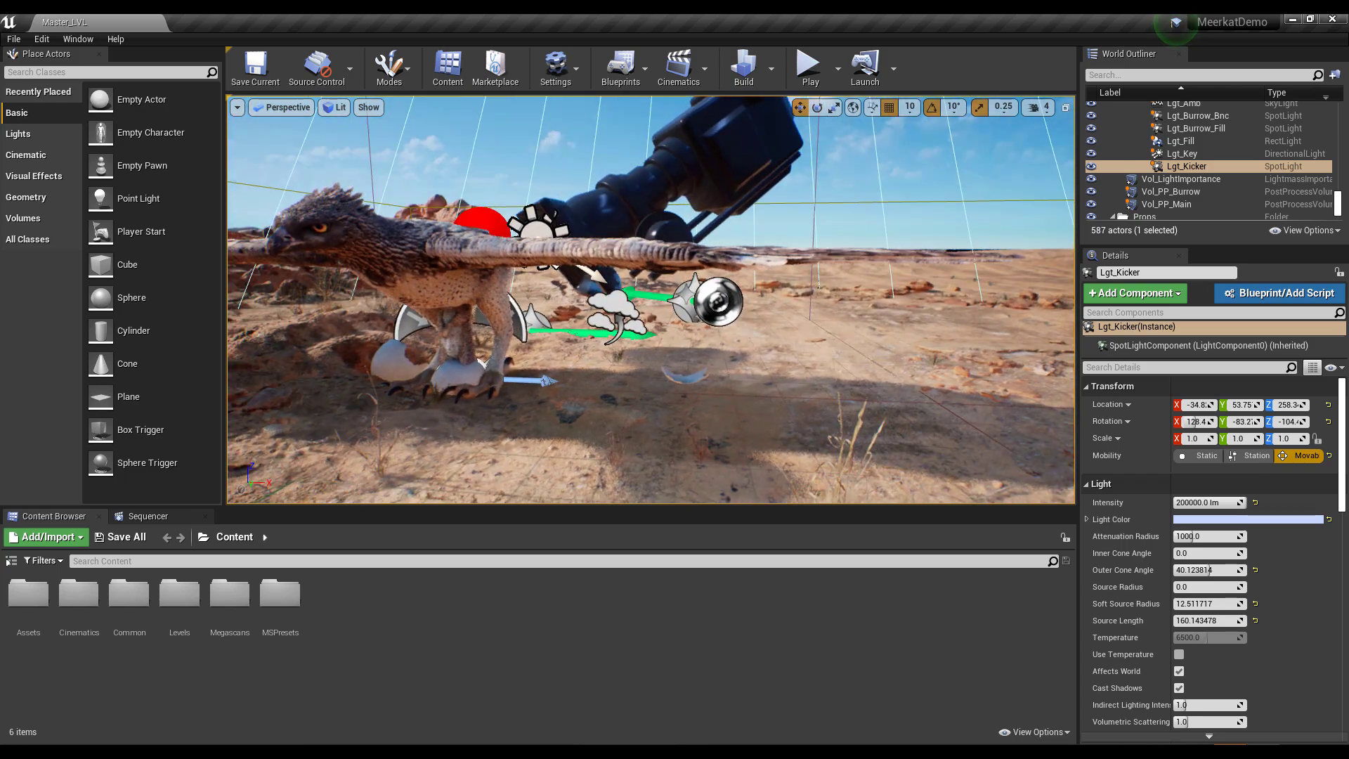
pyautogui.moveTo(644, 323); pyautogui.dragTo(857, 243)
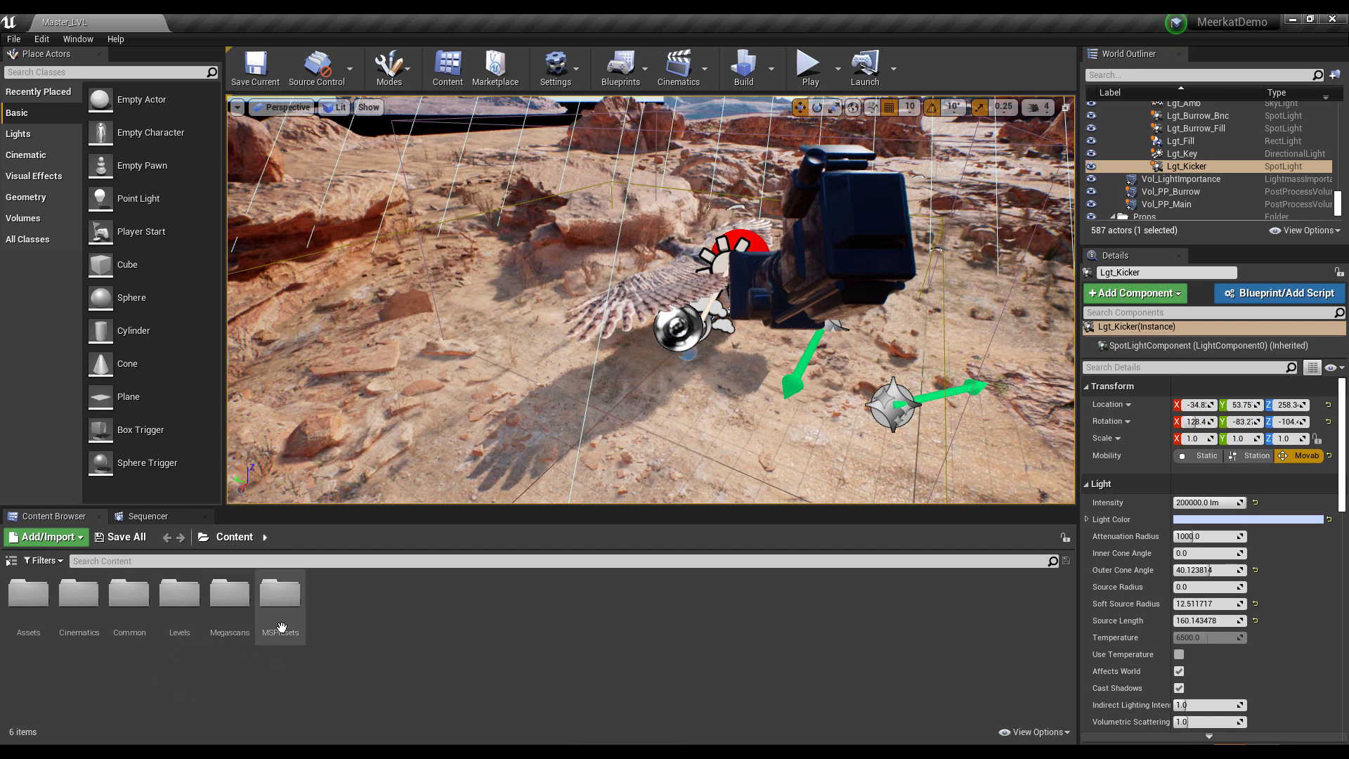
# Browse the Megascans Surfaces and Atlases folders down to the DryGrass textures.
pyautogui.doubleClick(230, 596)
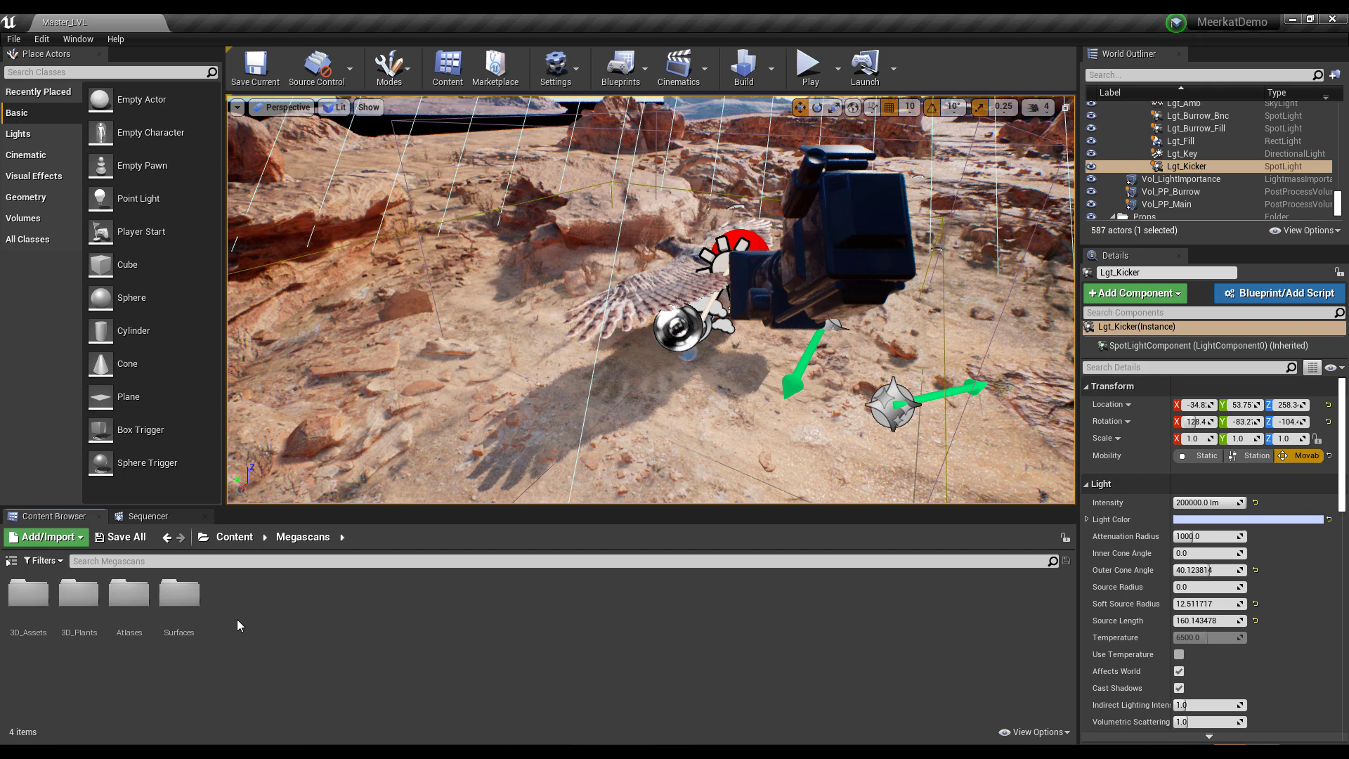
pyautogui.doubleClick(179, 594)
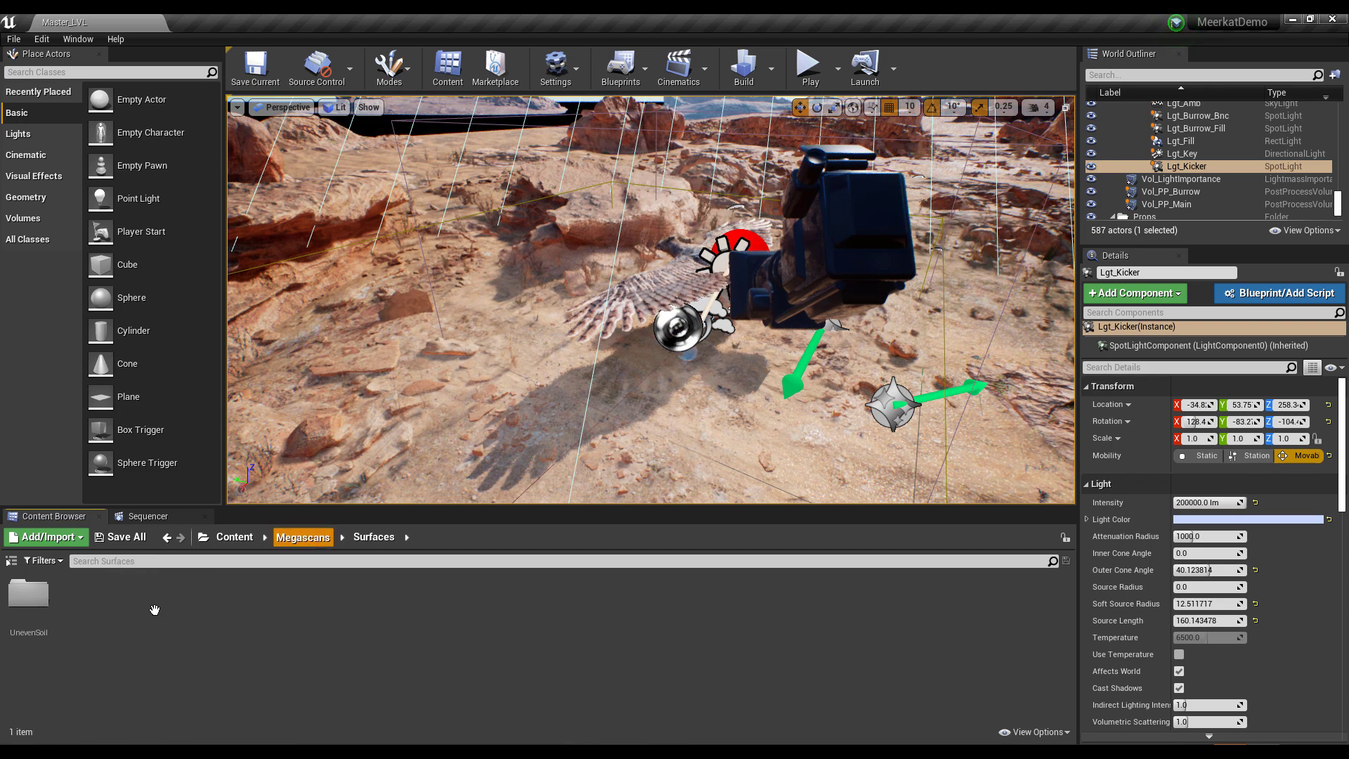
pyautogui.click(303, 537)
pyautogui.doubleClick(133, 594)
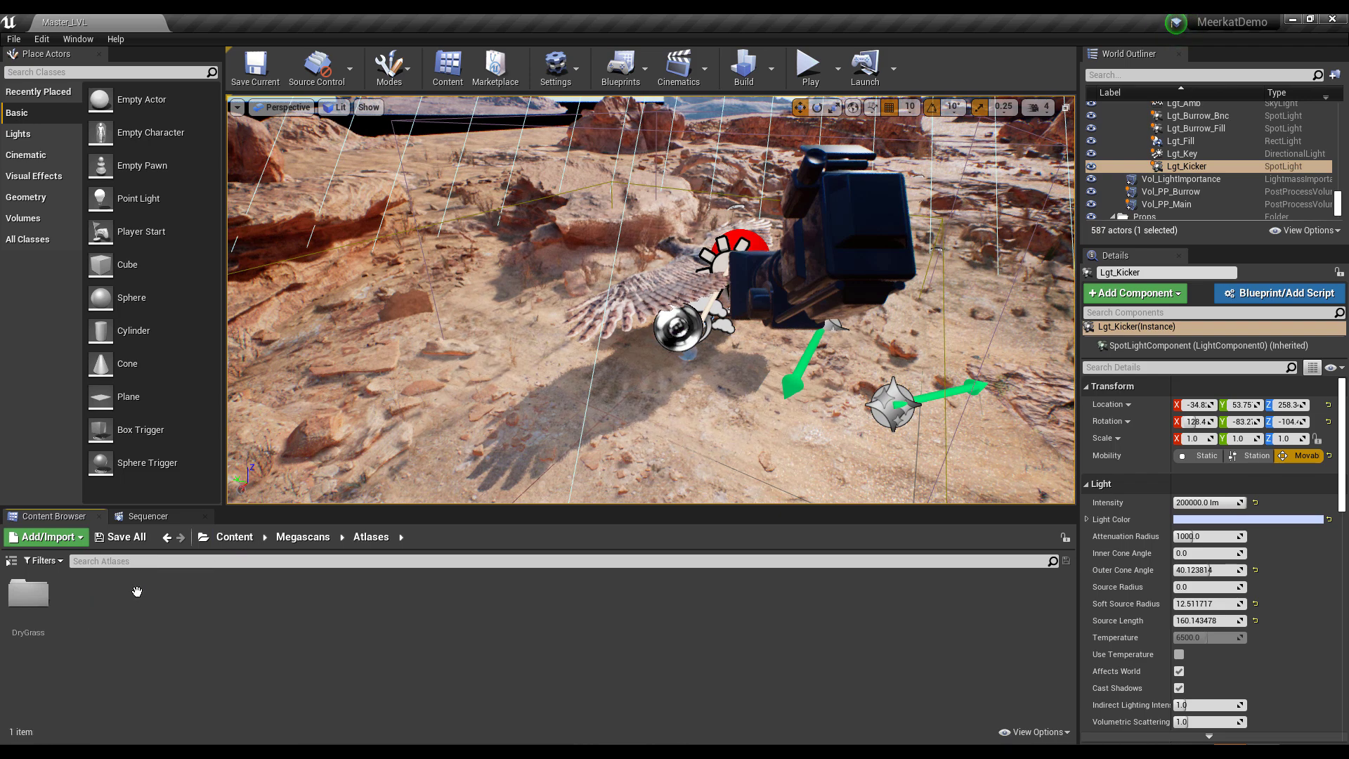
pyautogui.doubleClick(28, 594)
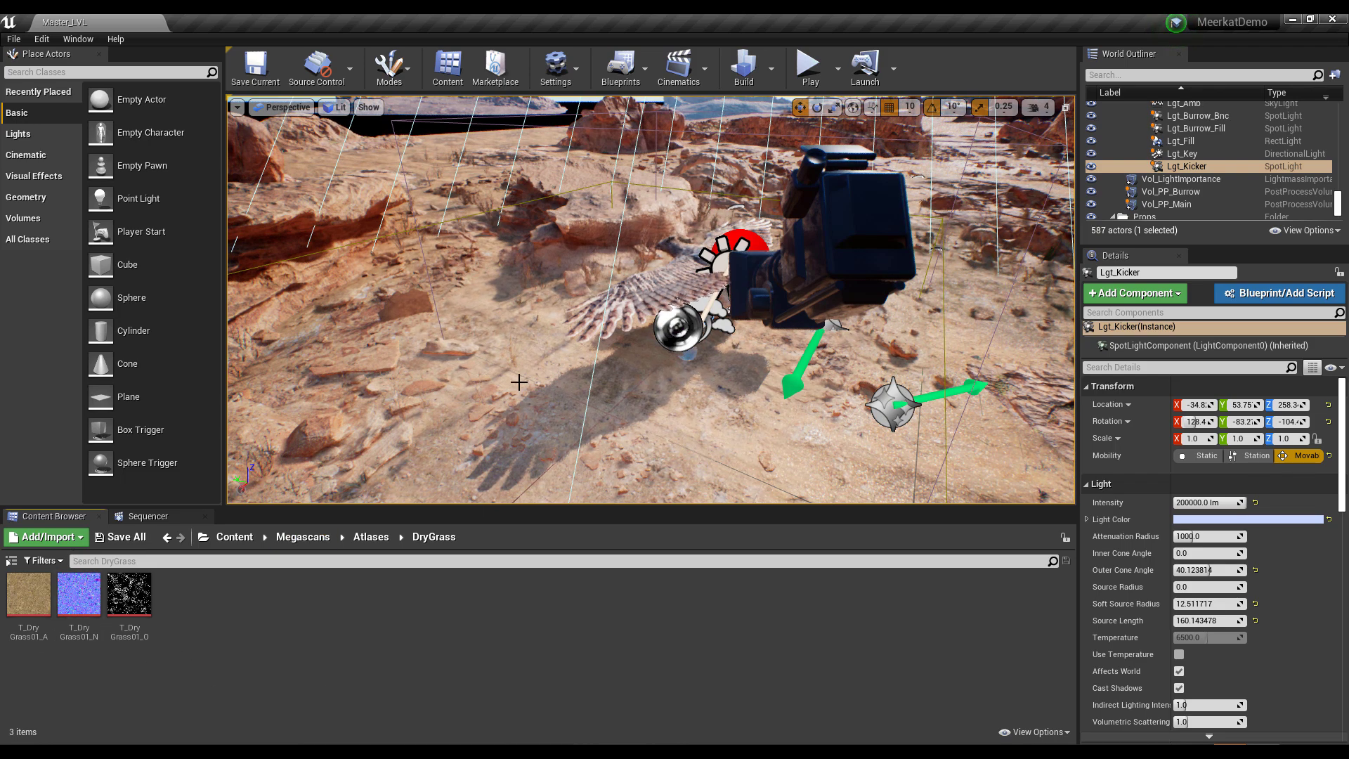
pyautogui.click(303, 536)
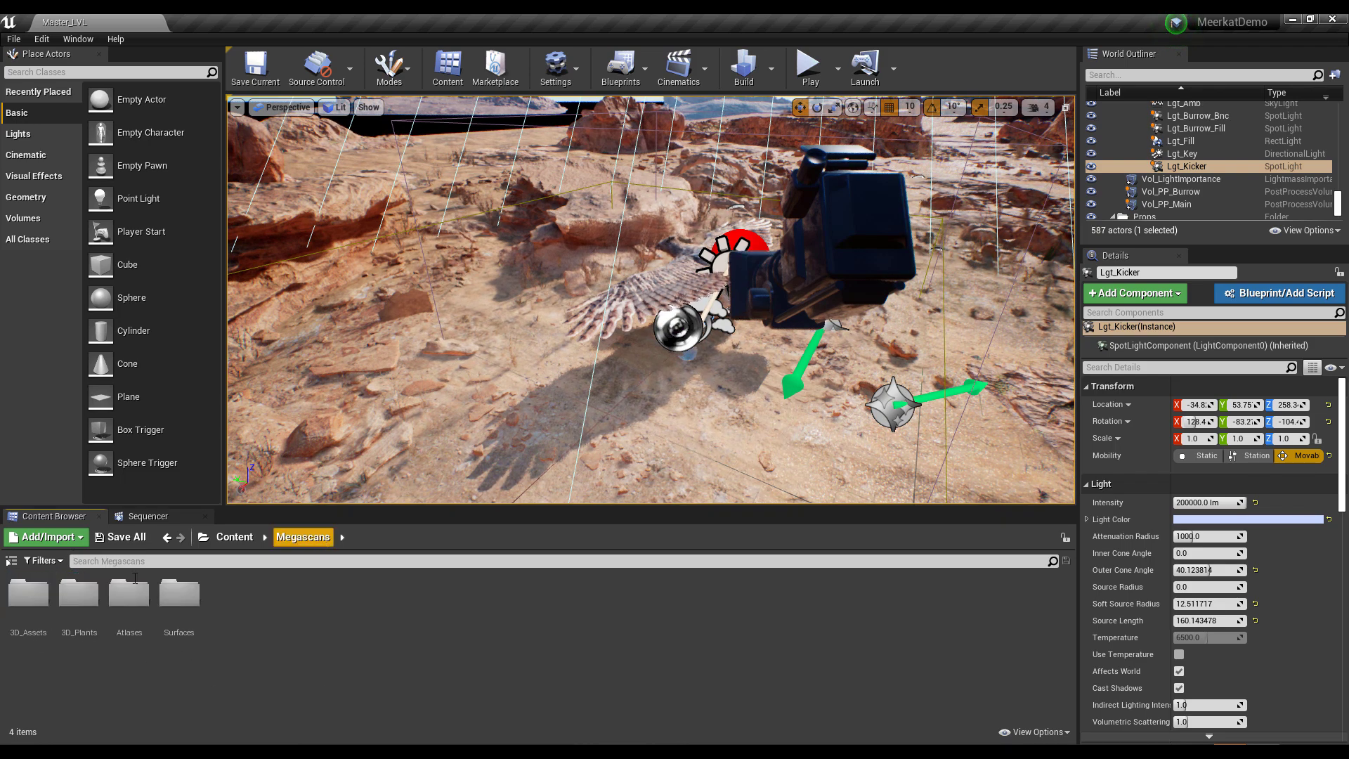
# Go back to Content and open Assets > eagle > Animations.
pyautogui.click(234, 536)
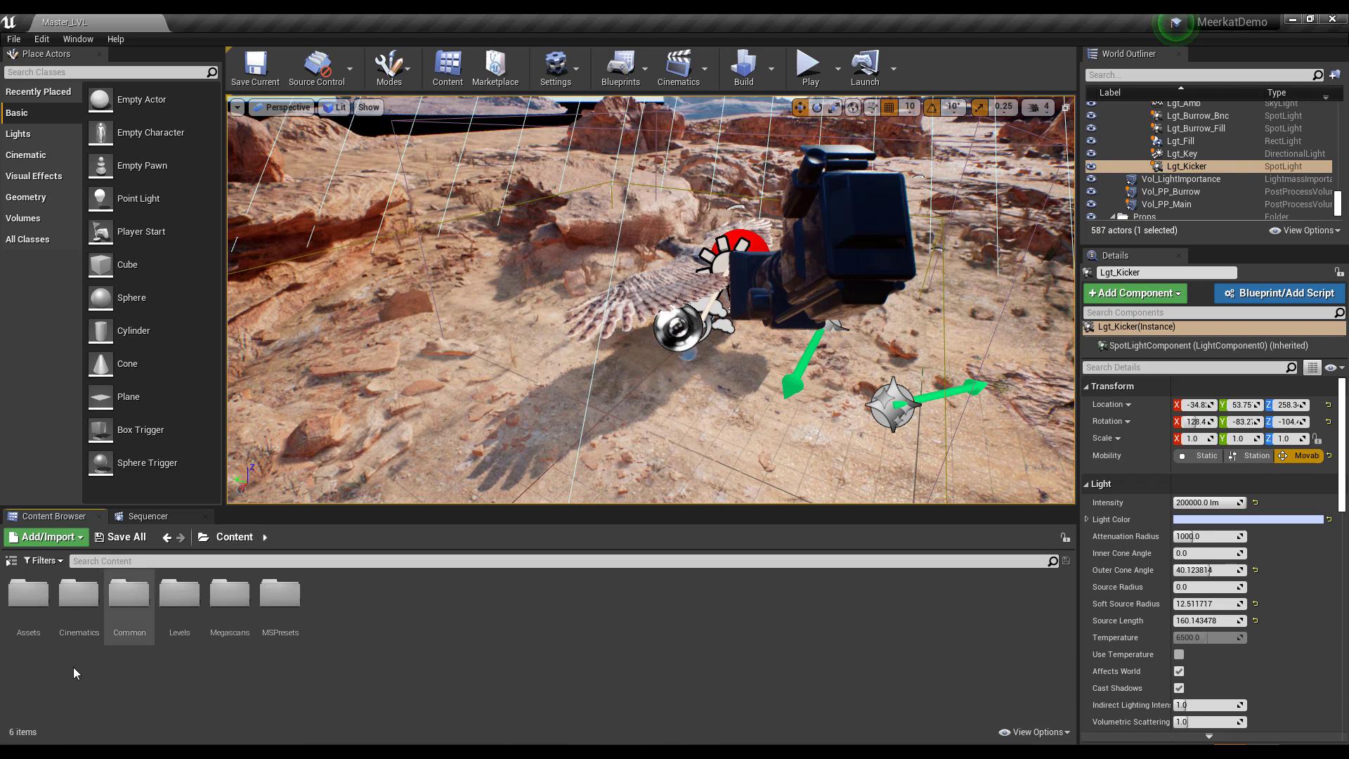
pyautogui.doubleClick(32, 597)
pyautogui.click(260, 673)
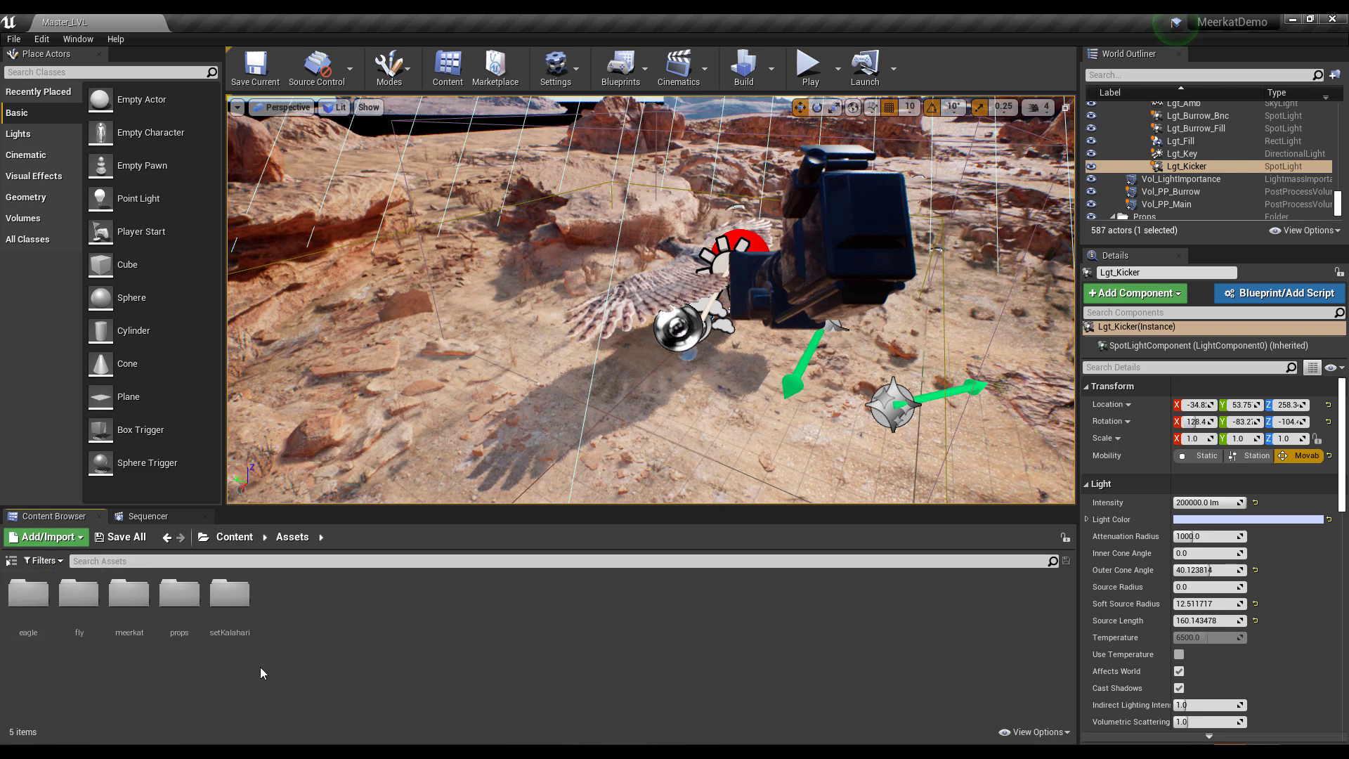
pyautogui.doubleClick(28, 601)
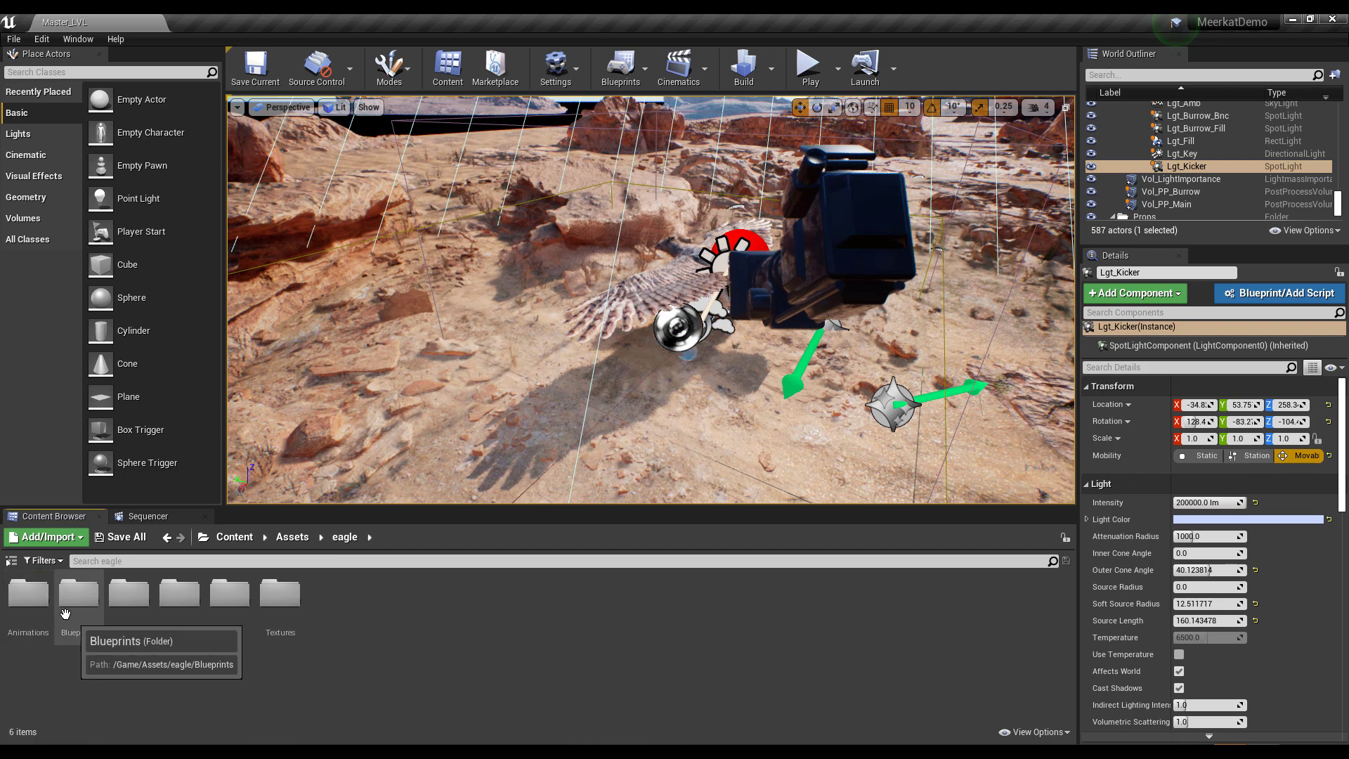
pyautogui.doubleClick(28, 597)
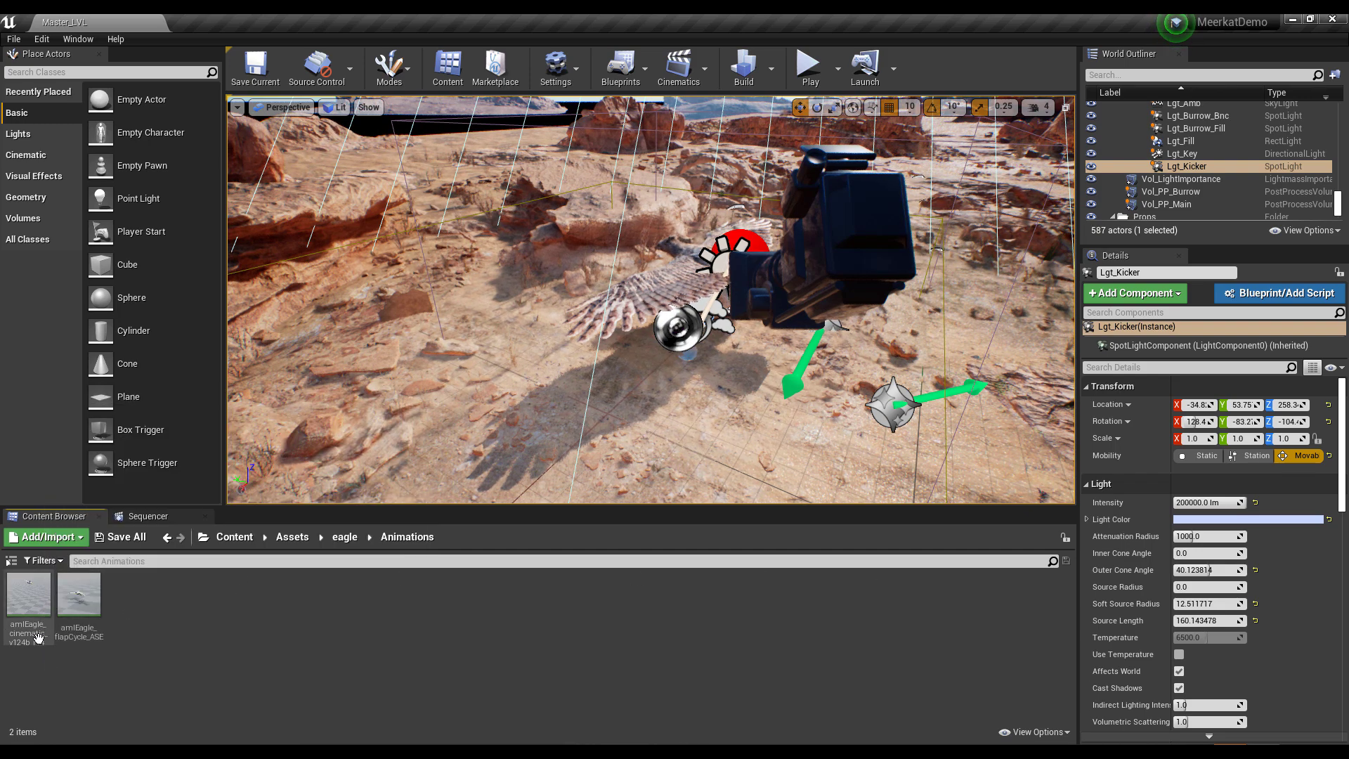
pyautogui.click(79, 596)
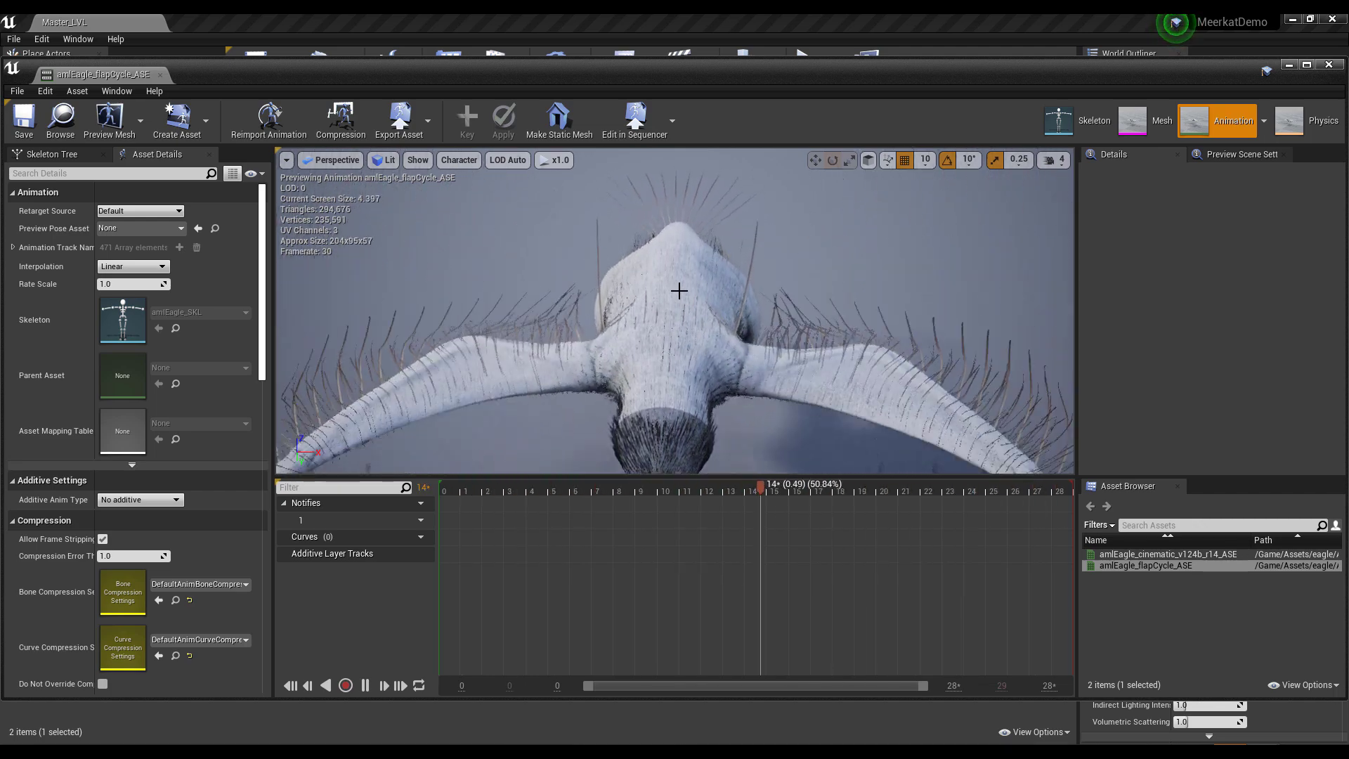
pyautogui.scroll(-5, 679, 290)
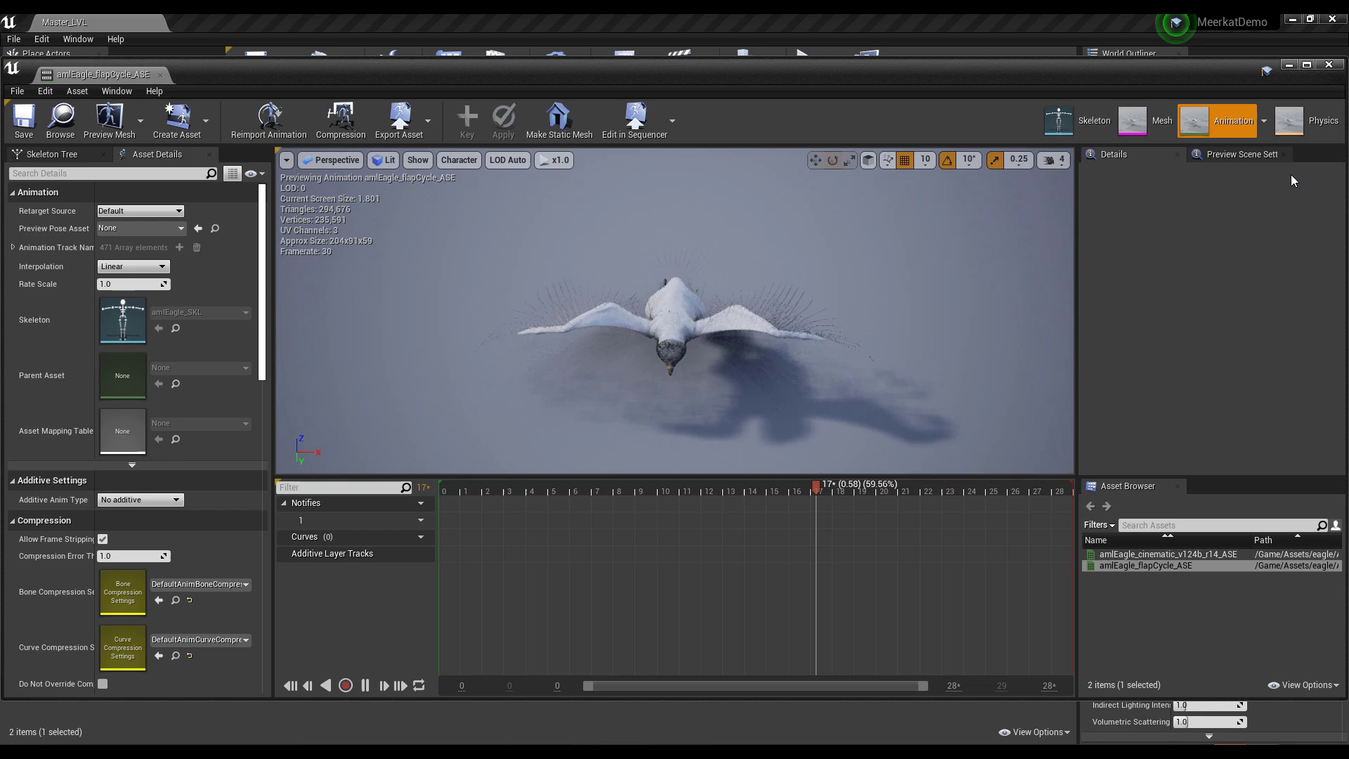
pyautogui.click(1329, 64)
pyautogui.moveTo(623, 370); pyautogui.dragTo(624, 370, button='right')
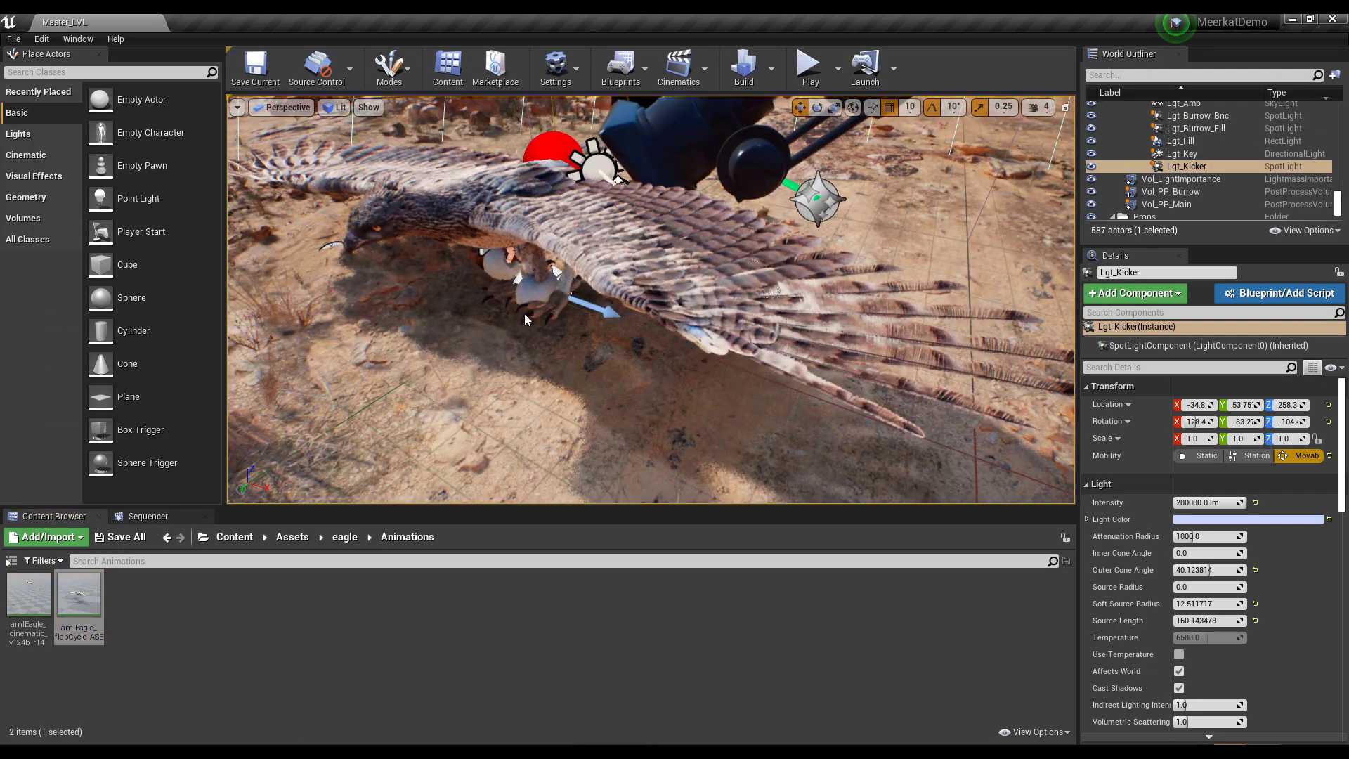
# Open the meerkat's Materials folder with 8 materials, then its Models folder with 4 assets.
pyautogui.moveTo(526, 320); pyautogui.dragTo(610, 302, button='right')
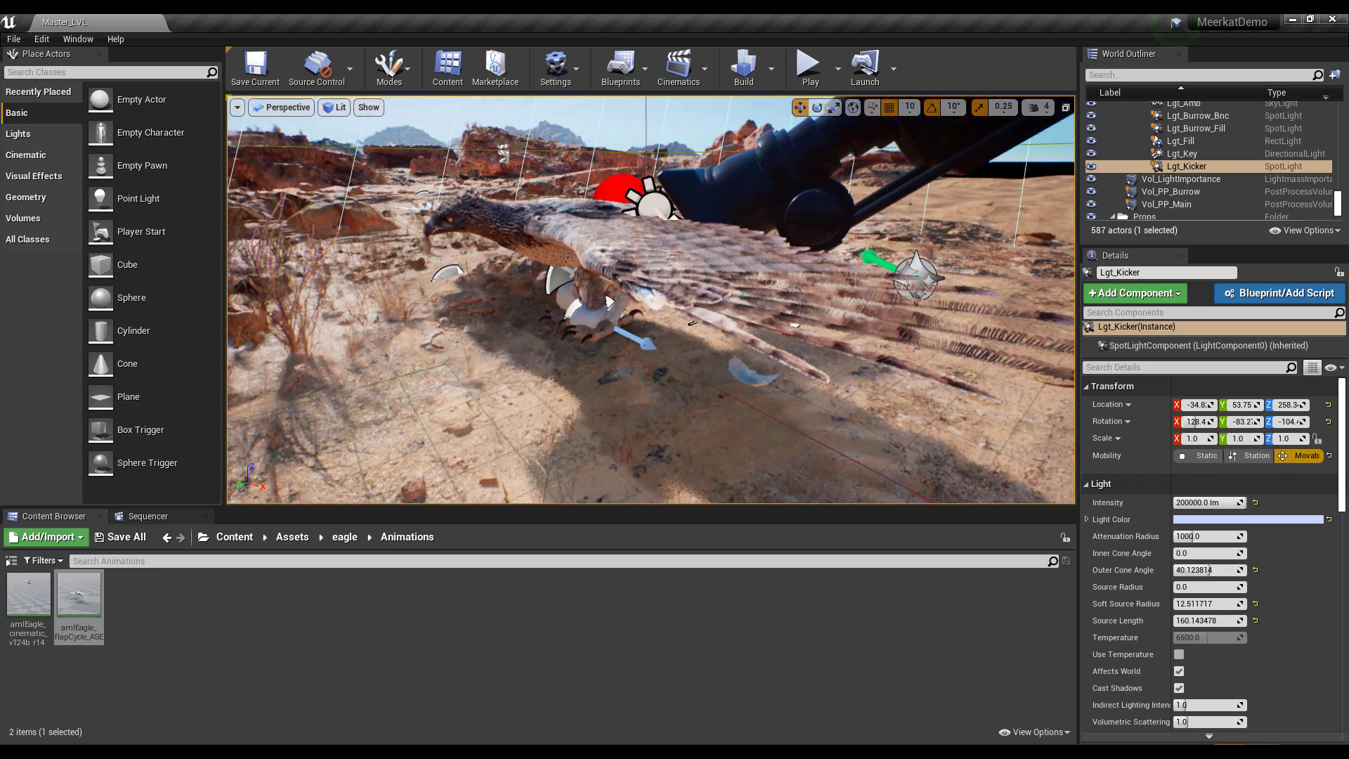
pyautogui.click(293, 537)
pyautogui.click(35, 598)
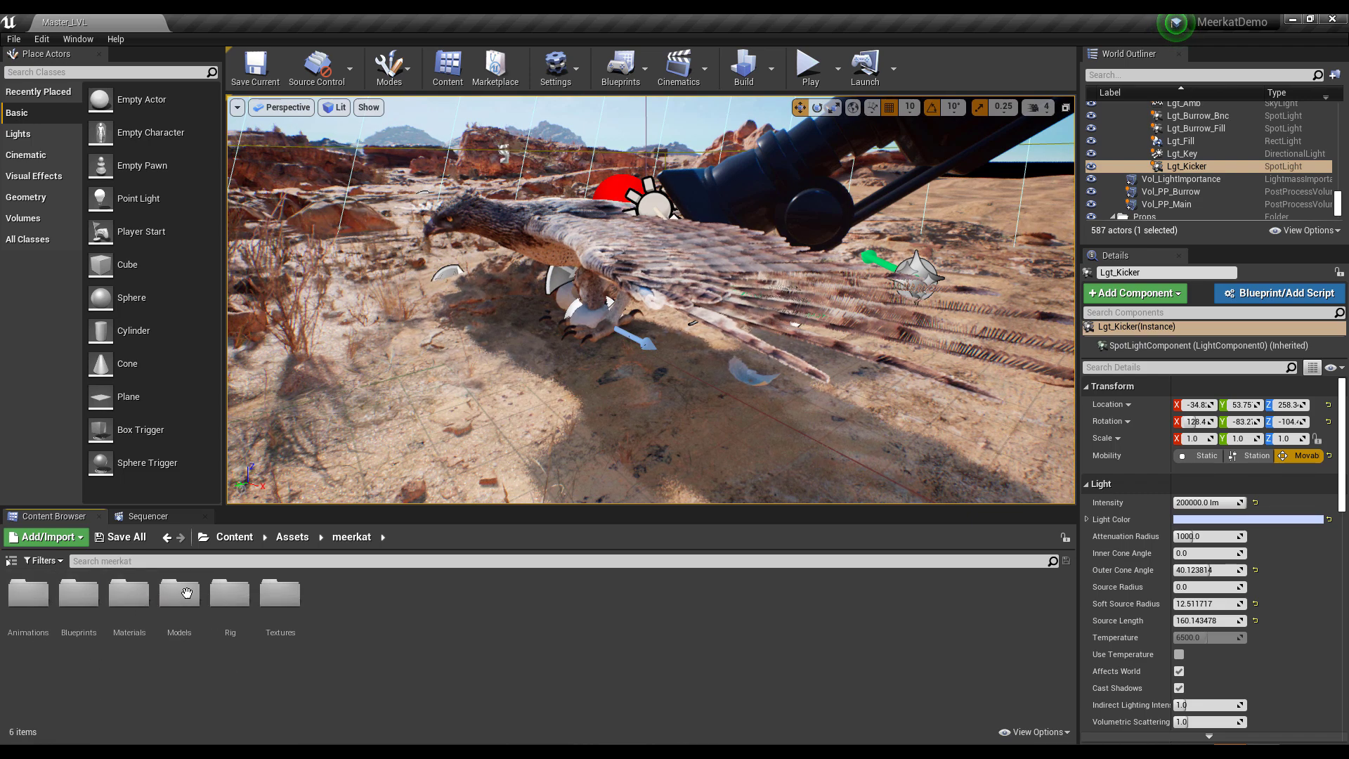
pyautogui.doubleClick(132, 593)
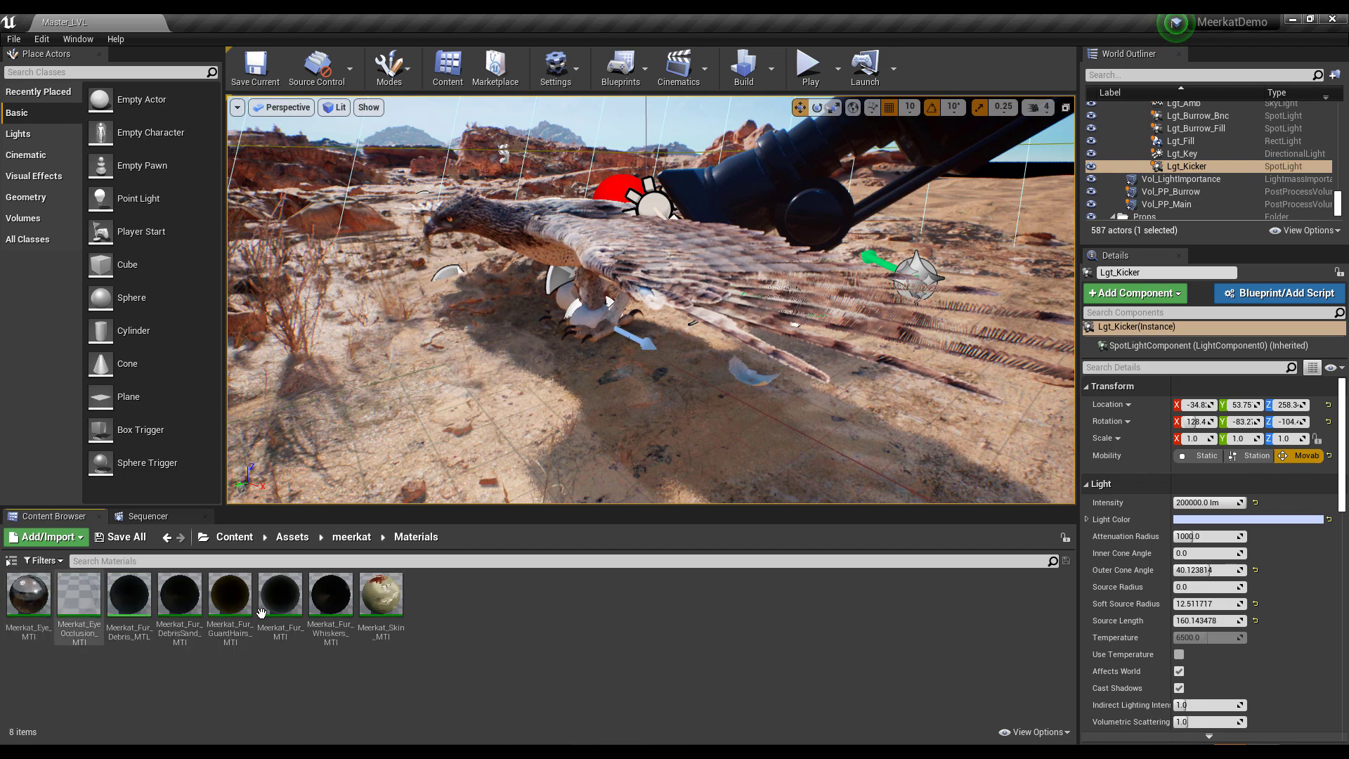
pyautogui.click(354, 538)
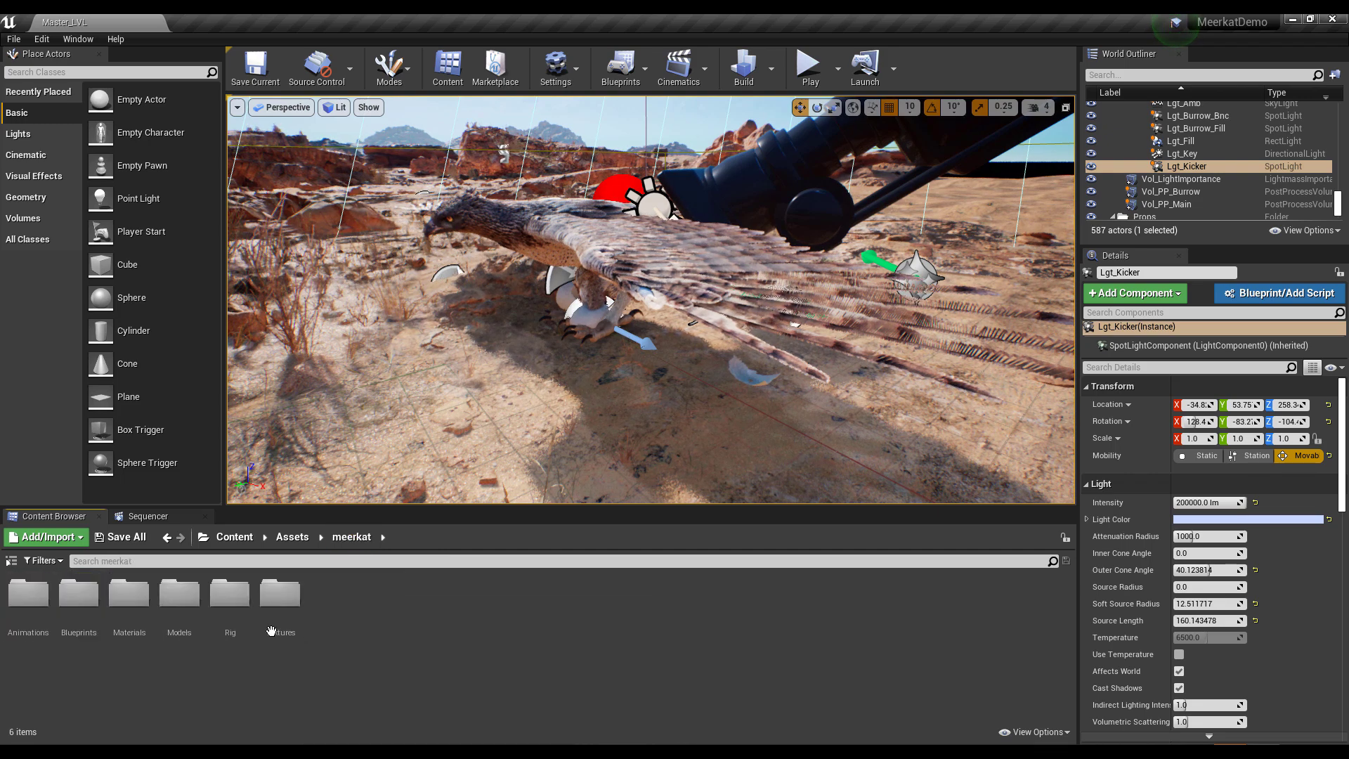
pyautogui.doubleClick(178, 595)
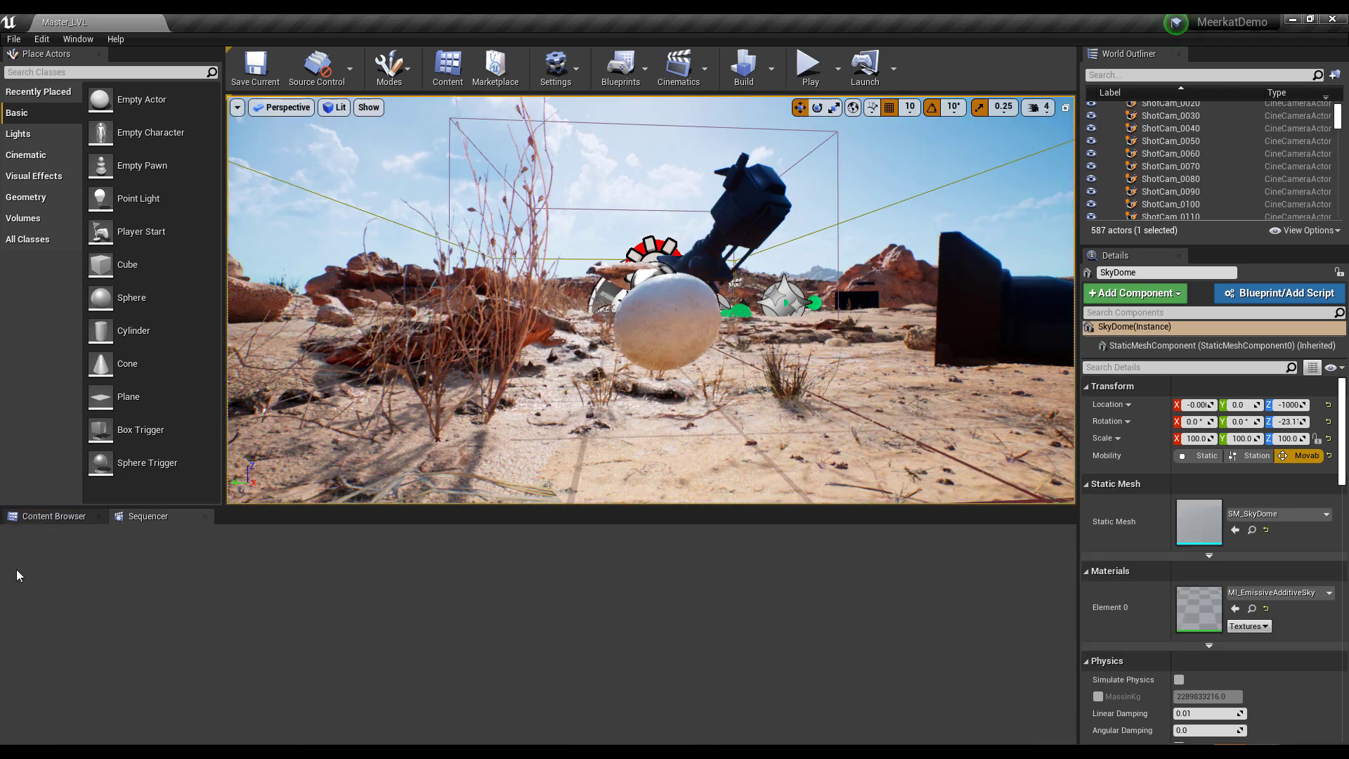
# Restore the Content Browser and start Play-in-Editor to run the Meerkat cinematic.
pyautogui.click(63, 517)
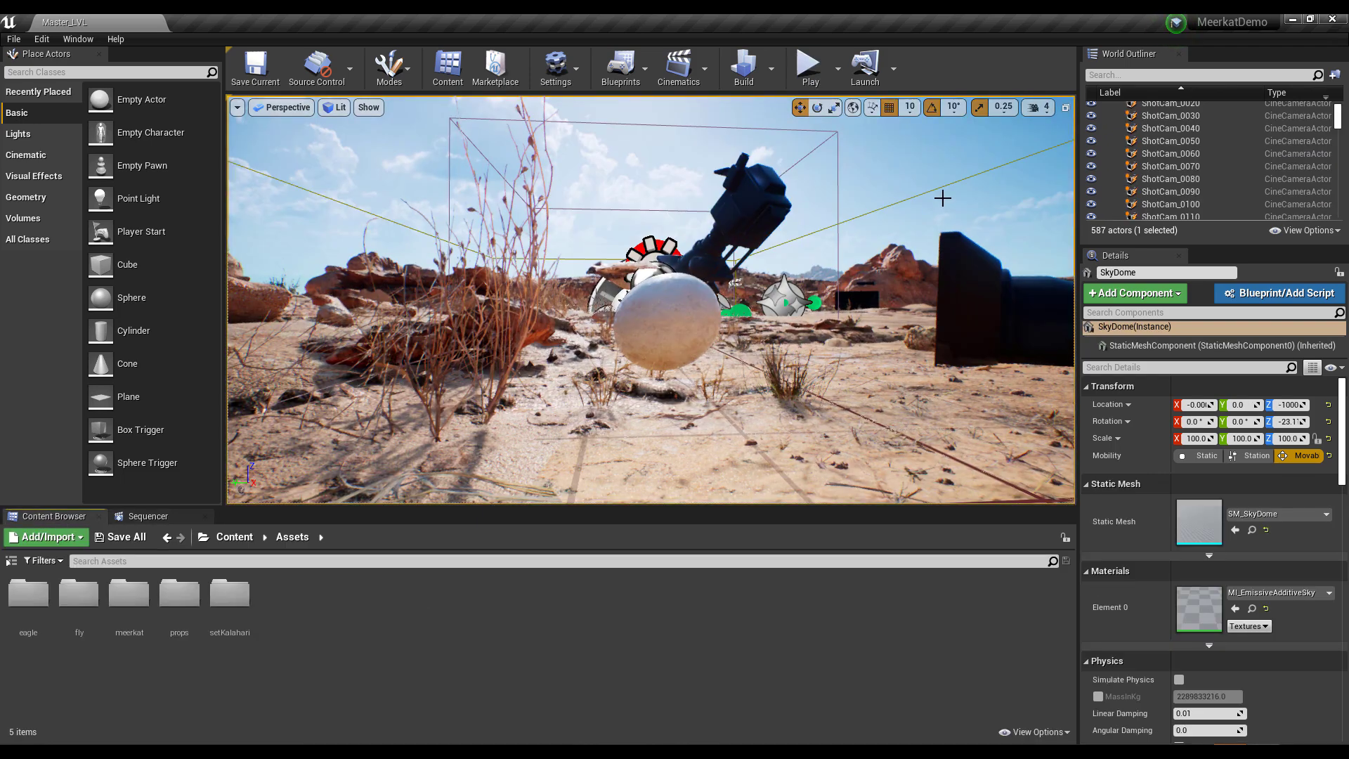
pyautogui.click(807, 70)
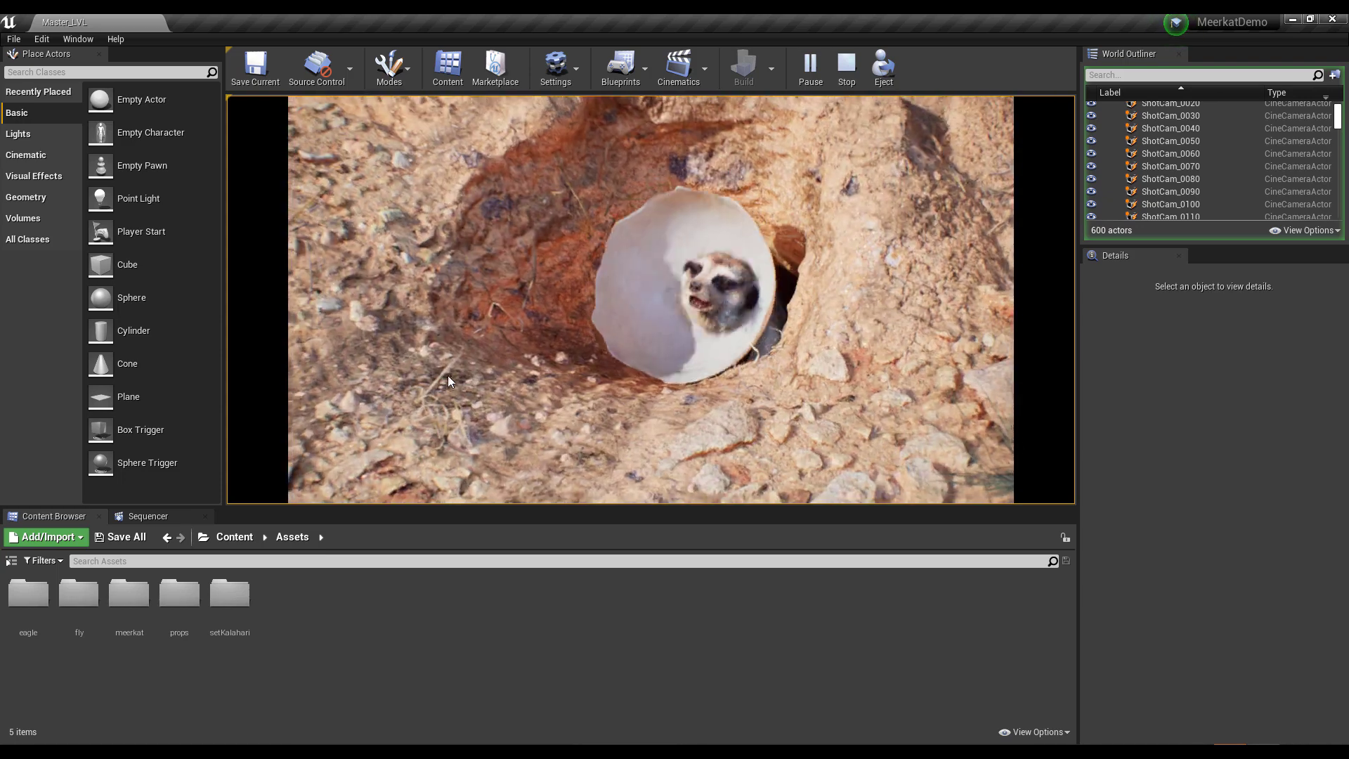
# Stop the cinematic, circle the view around the eagle, then briefly replay with Alt+P and exit with Esc.
pyautogui.click(810, 66)
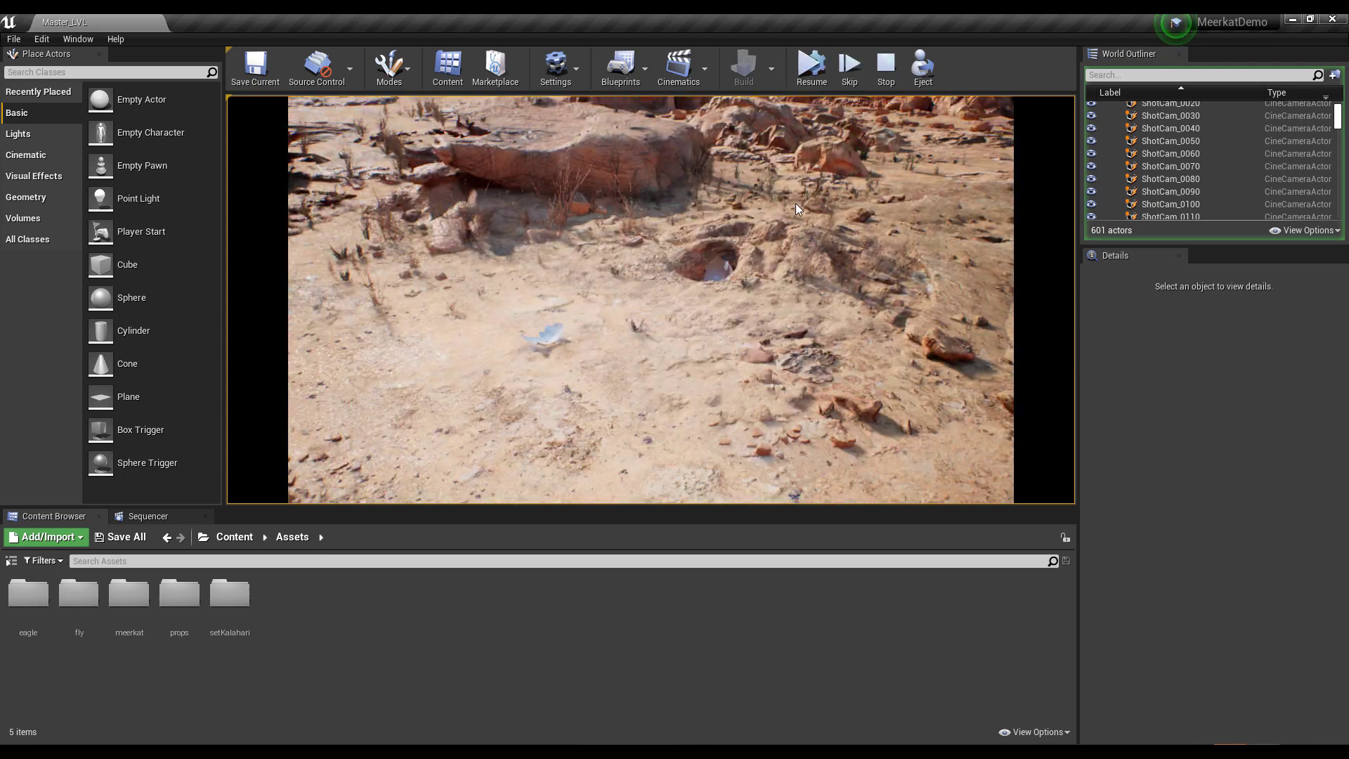
pyautogui.click(886, 67)
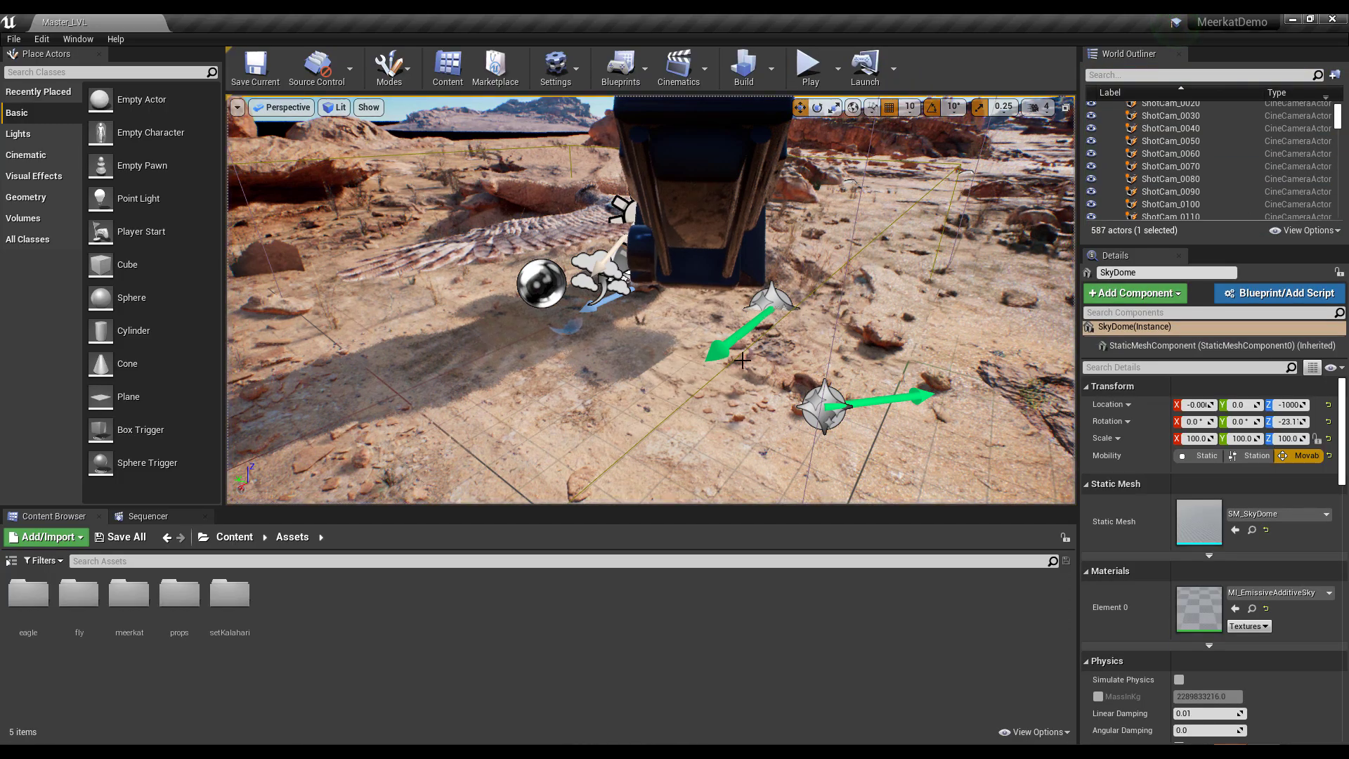
pyautogui.moveTo(900, 349); pyautogui.dragTo(900, 349, button='right')
pyautogui.moveTo(748, 384); pyautogui.dragTo(673, 383, button='right')
pyautogui.moveTo(448, 375); pyautogui.dragTo(448, 375, button='right')
pyautogui.hotkey('alt', 'p')
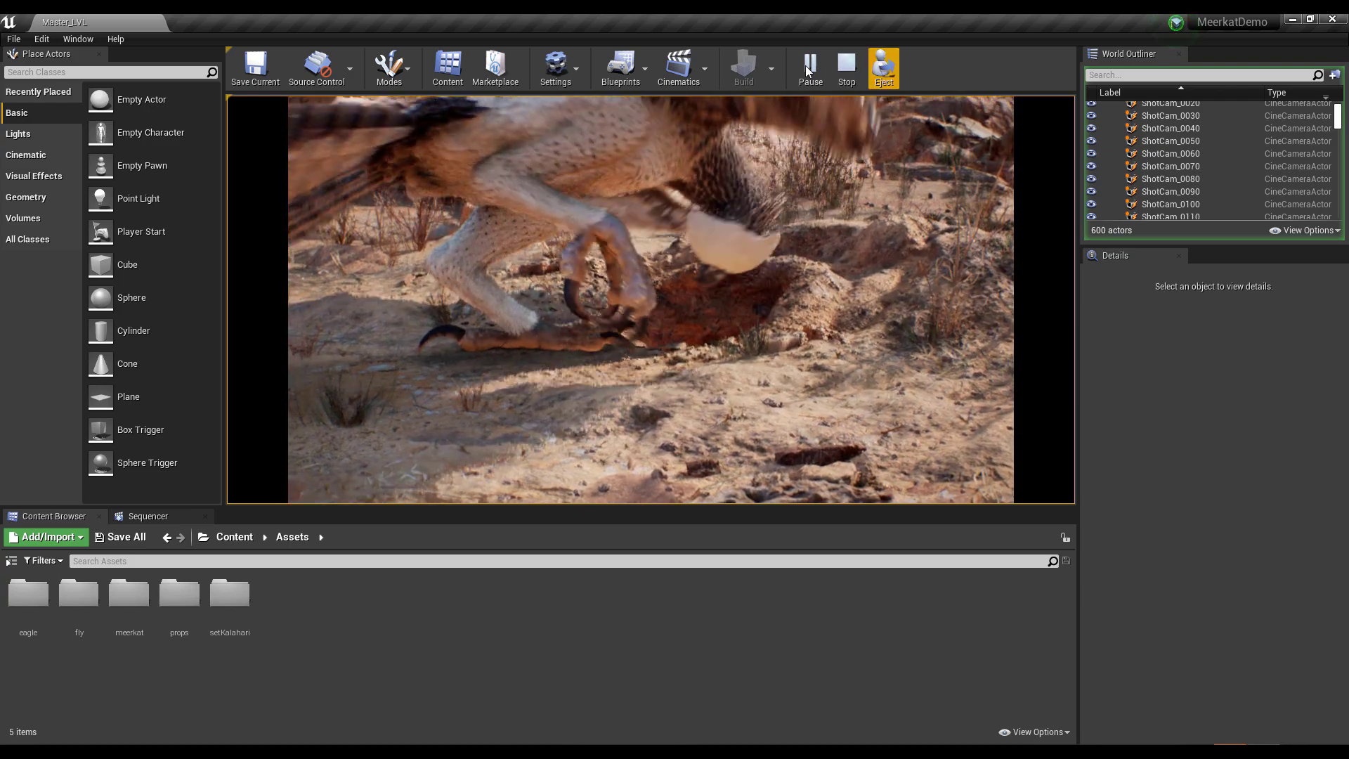
pyautogui.press('Escape')
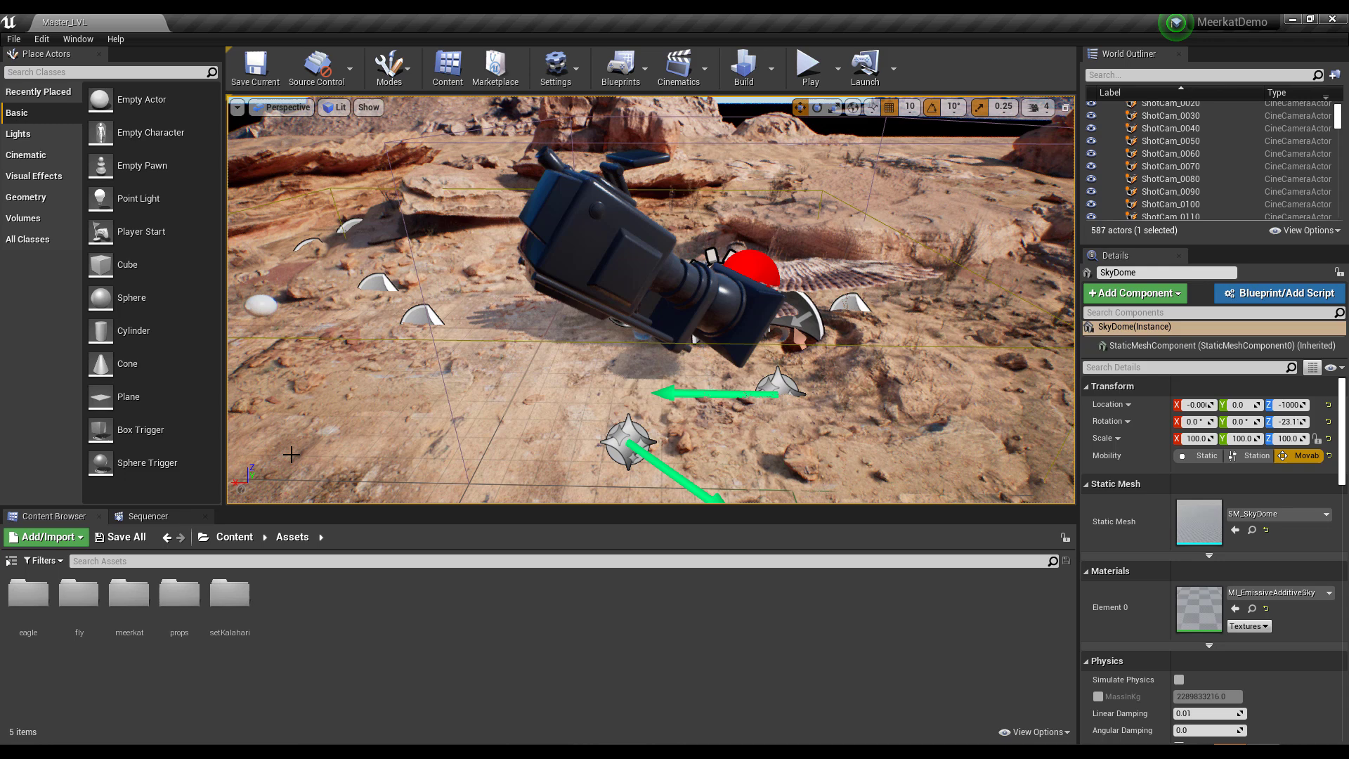
# Open Master_SEQ via Edit Existing Cinematic and scrub it forward to about frame 0590.
pyautogui.click(679, 77)
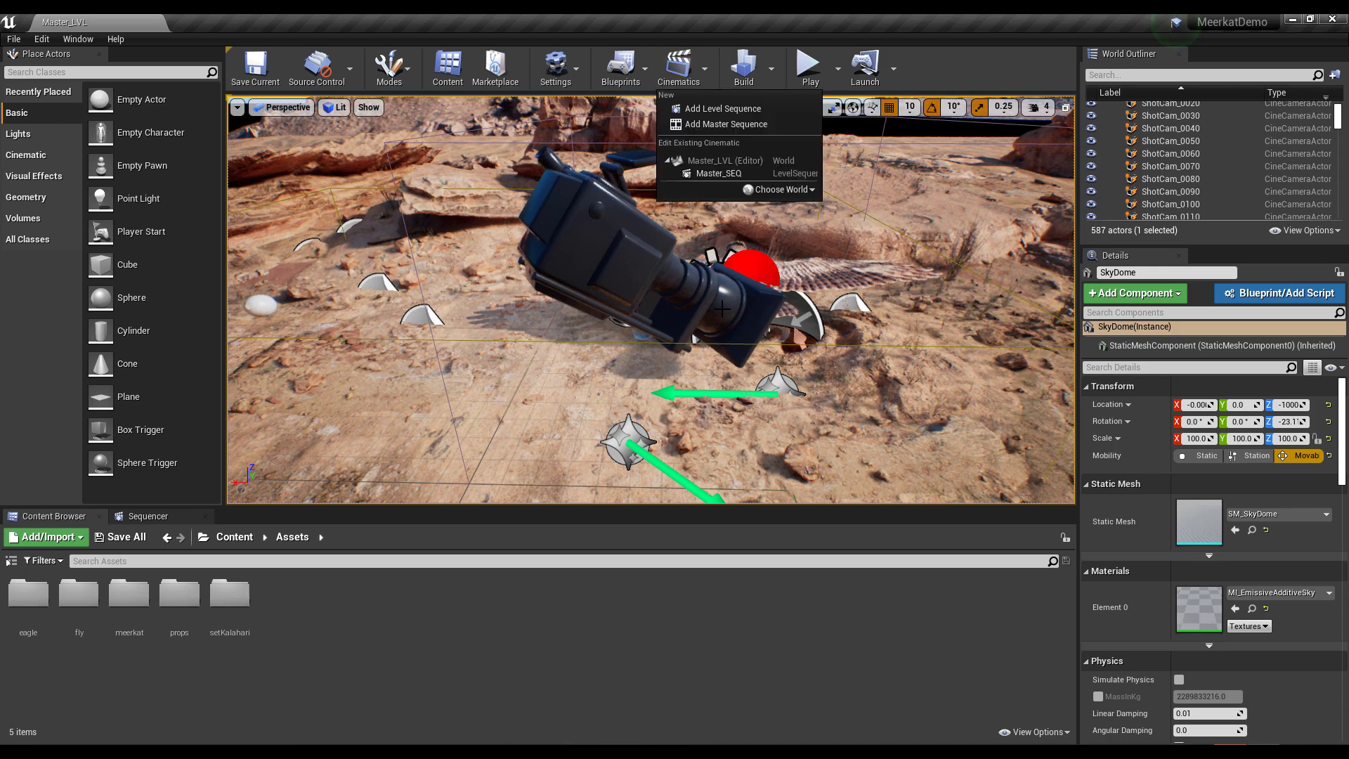
pyautogui.click(714, 174)
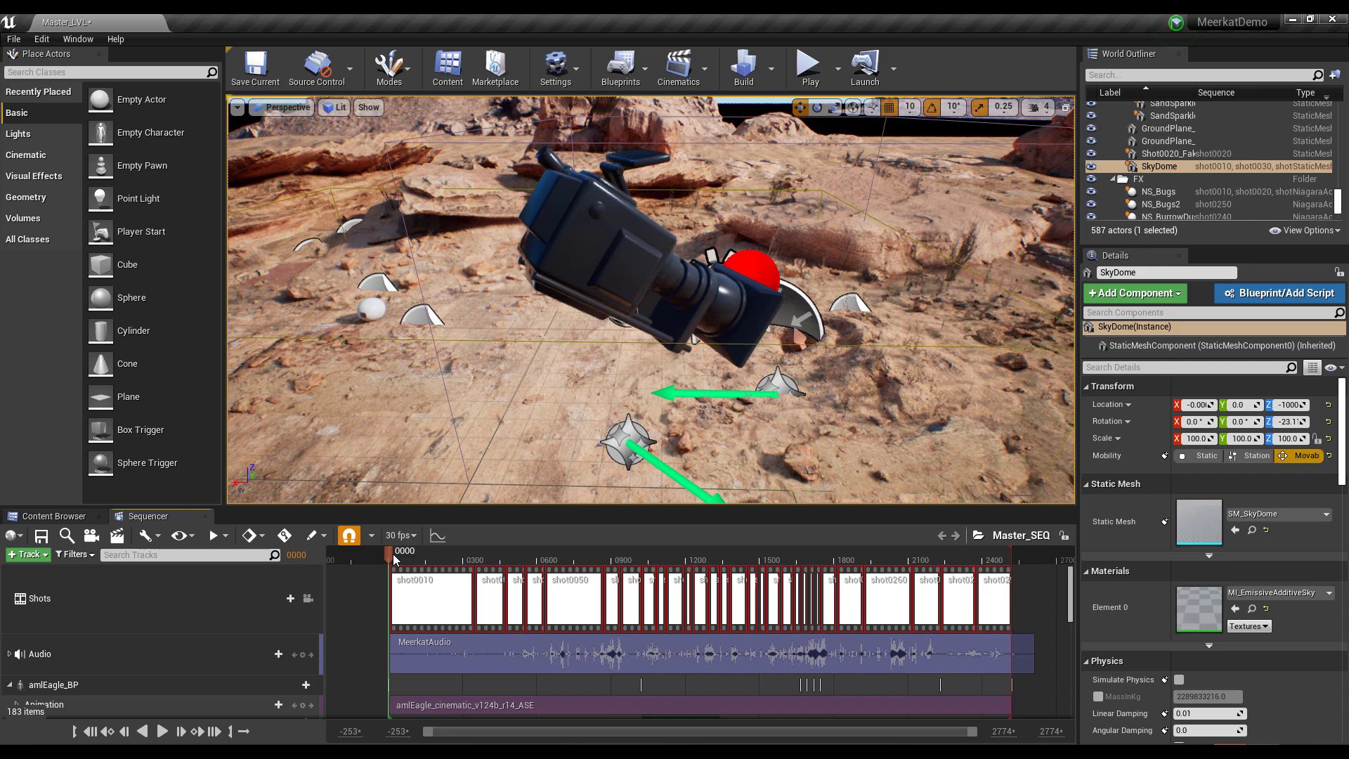
pyautogui.moveTo(394, 557); pyautogui.dragTo(429, 557)
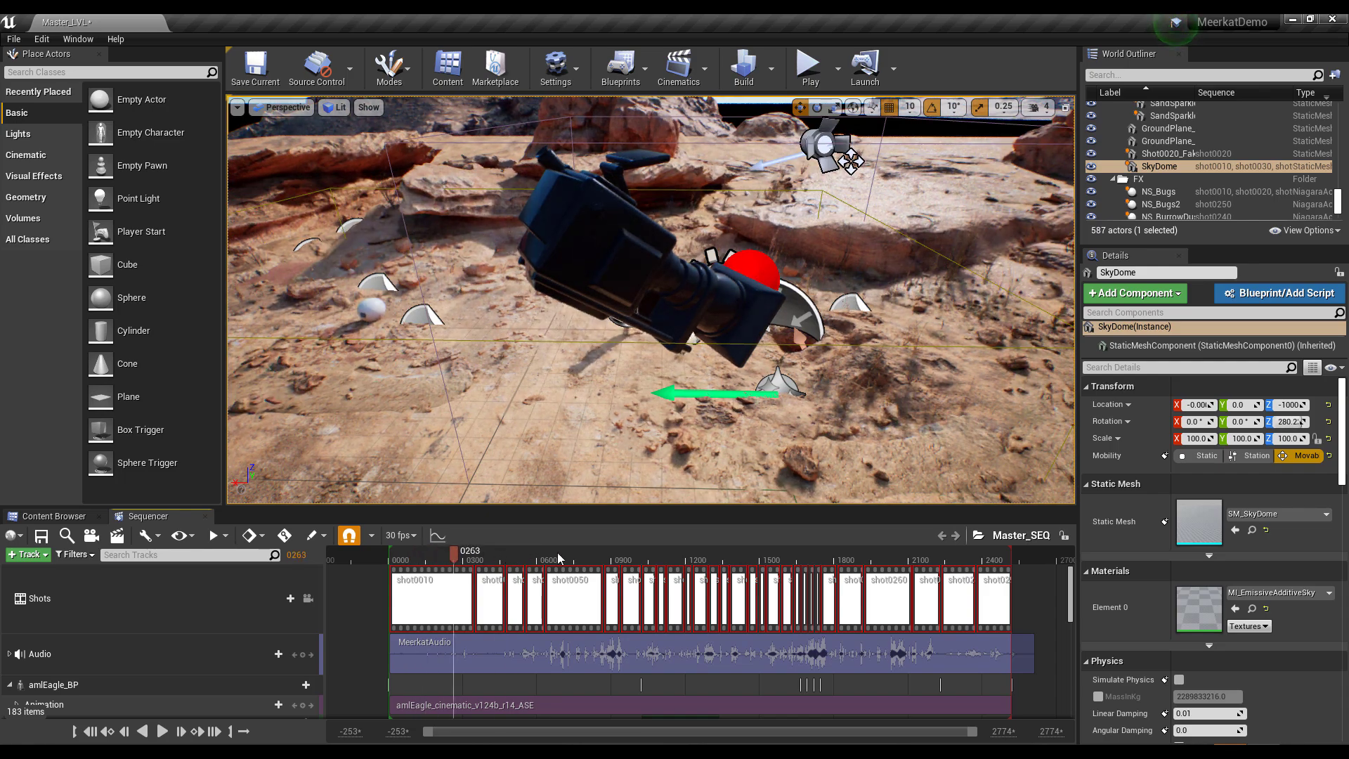
pyautogui.moveTo(557, 552); pyautogui.dragTo(492, 562)
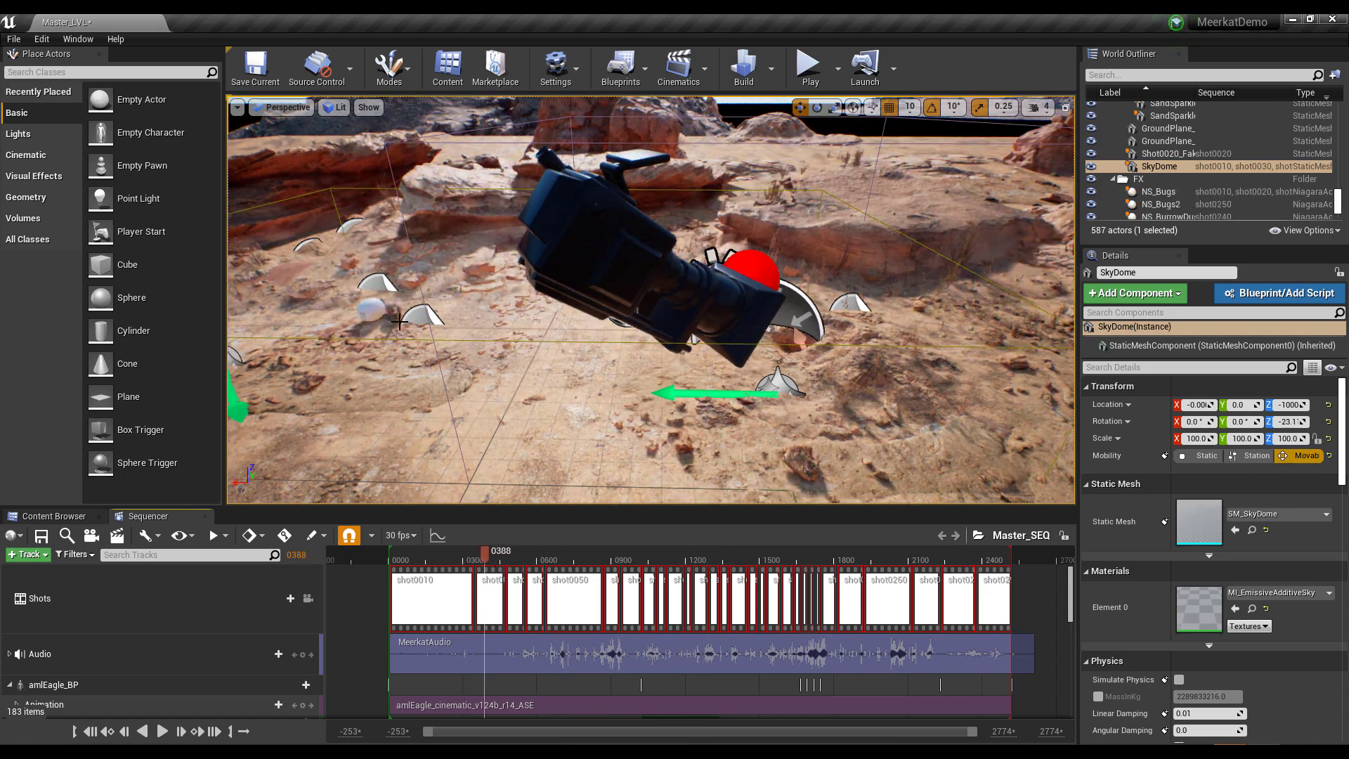
# Frame the ostrich egg and follow its animation, scrubbing the sequence through to frame 1107.
pyautogui.click(370, 308)
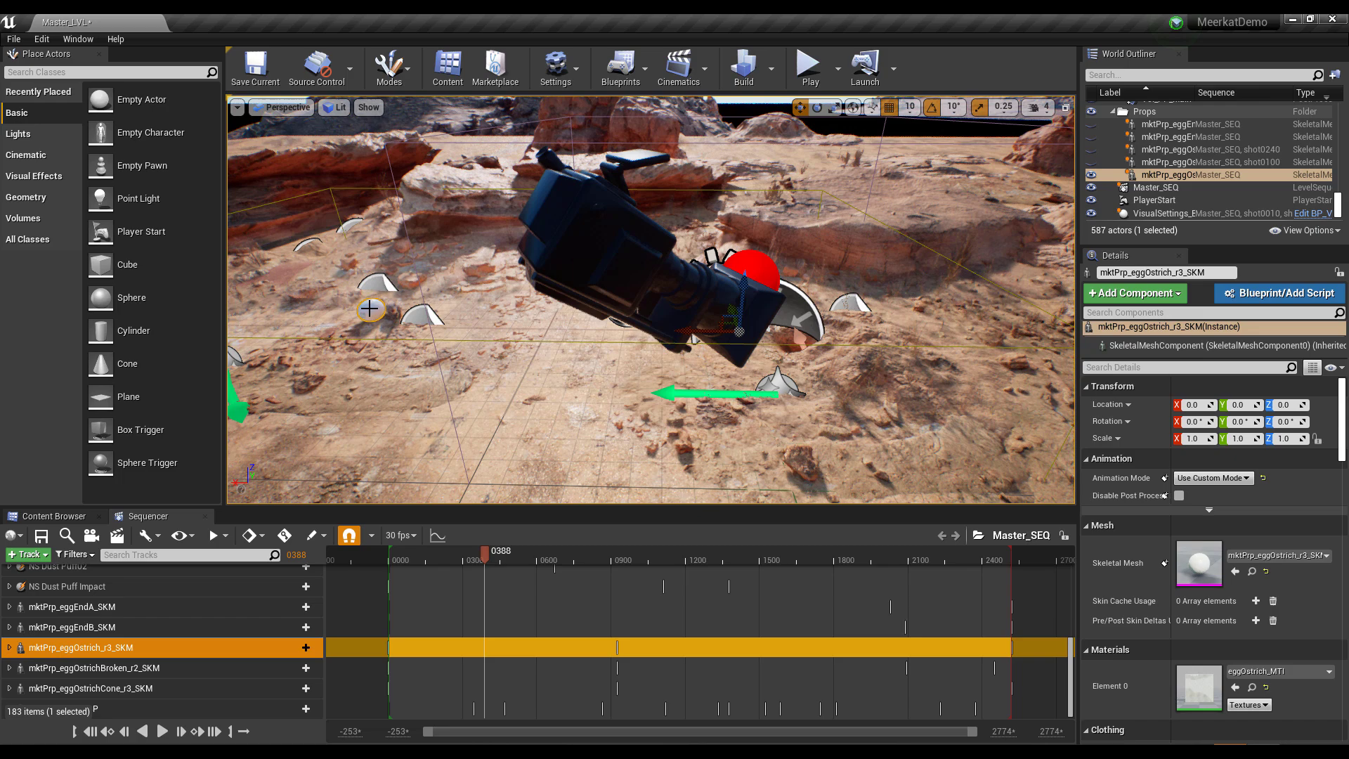
pyautogui.press('f')
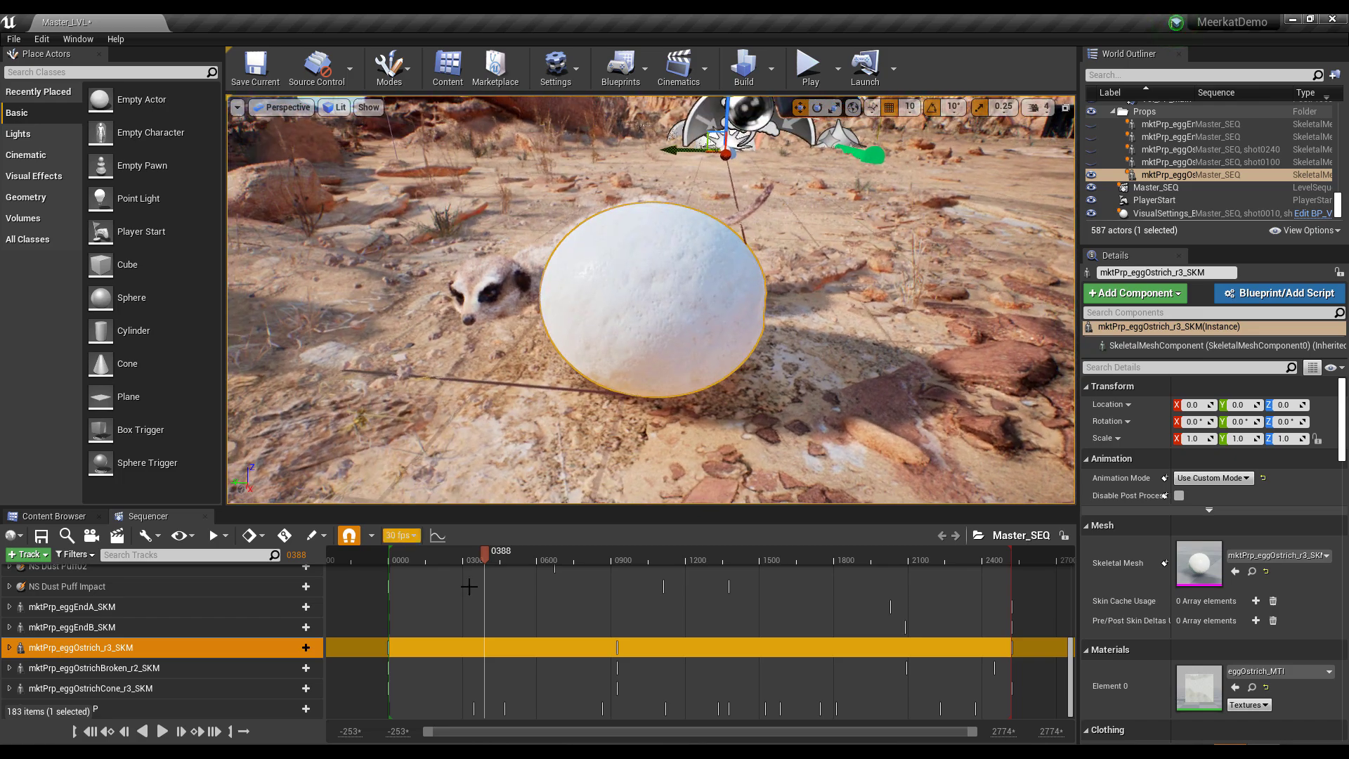
pyautogui.moveTo(485, 558); pyautogui.dragTo(516, 559)
pyautogui.keyDown('alt'); pyautogui.moveTo(646, 302); pyautogui.dragTo(701, 423); pyautogui.keyUp('alt')
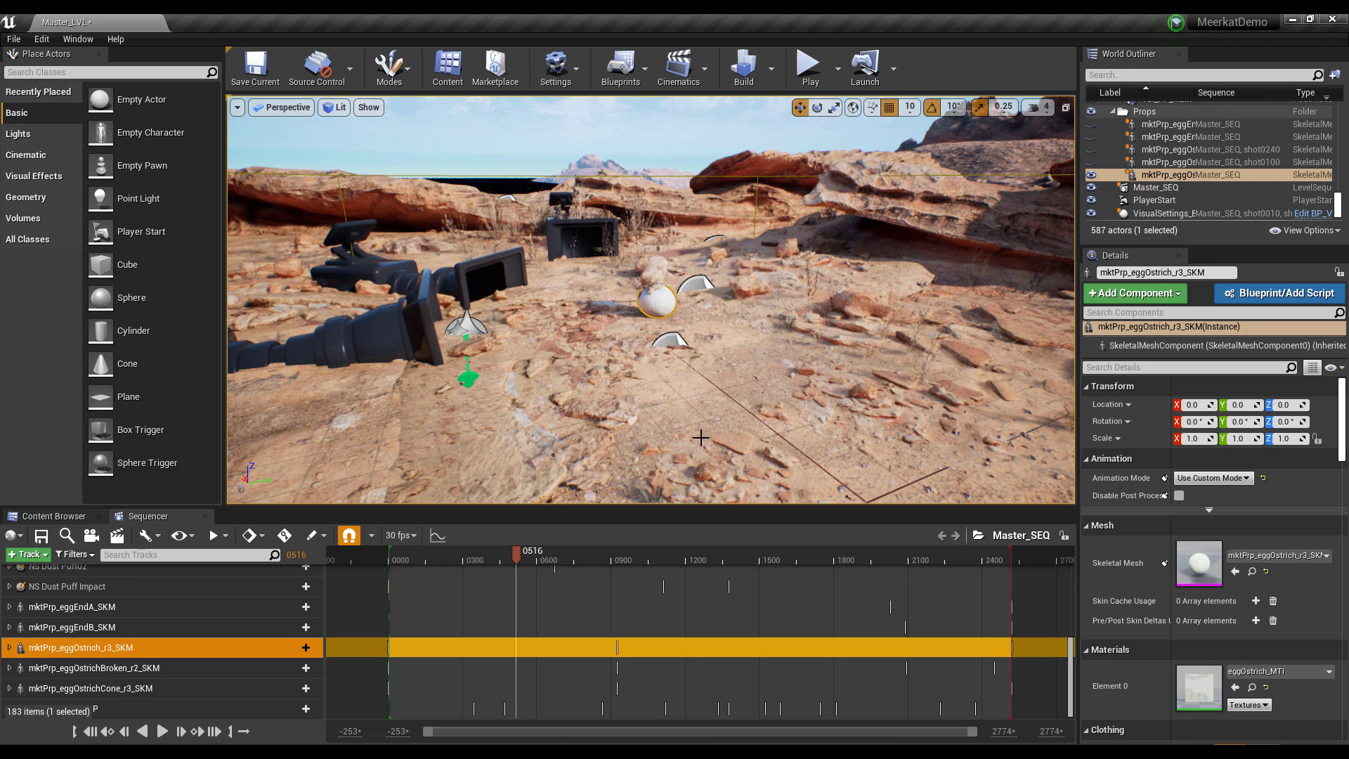
pyautogui.moveTo(531, 562); pyautogui.dragTo(663, 563)
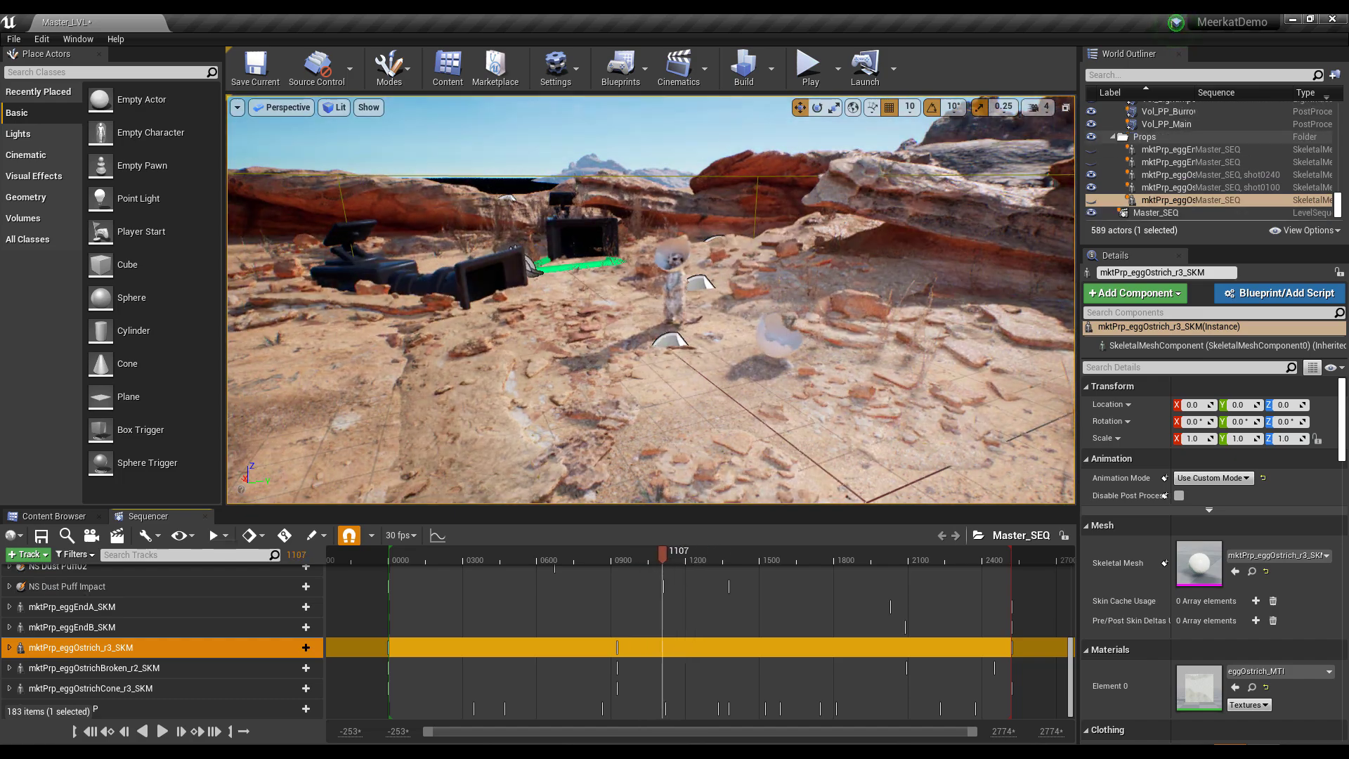
pyautogui.moveTo(987, 301); pyautogui.dragTo(987, 300, button='right')
# Move SM_RockSandstone_05_05 left across the terrain, then lower the view to ground level among the rocks.
pyautogui.click(377, 323)
pyautogui.moveTo(377, 324); pyautogui.dragTo(449, 227, button='right')
pyautogui.moveTo(418, 272); pyautogui.dragTo(404, 220, button='right')
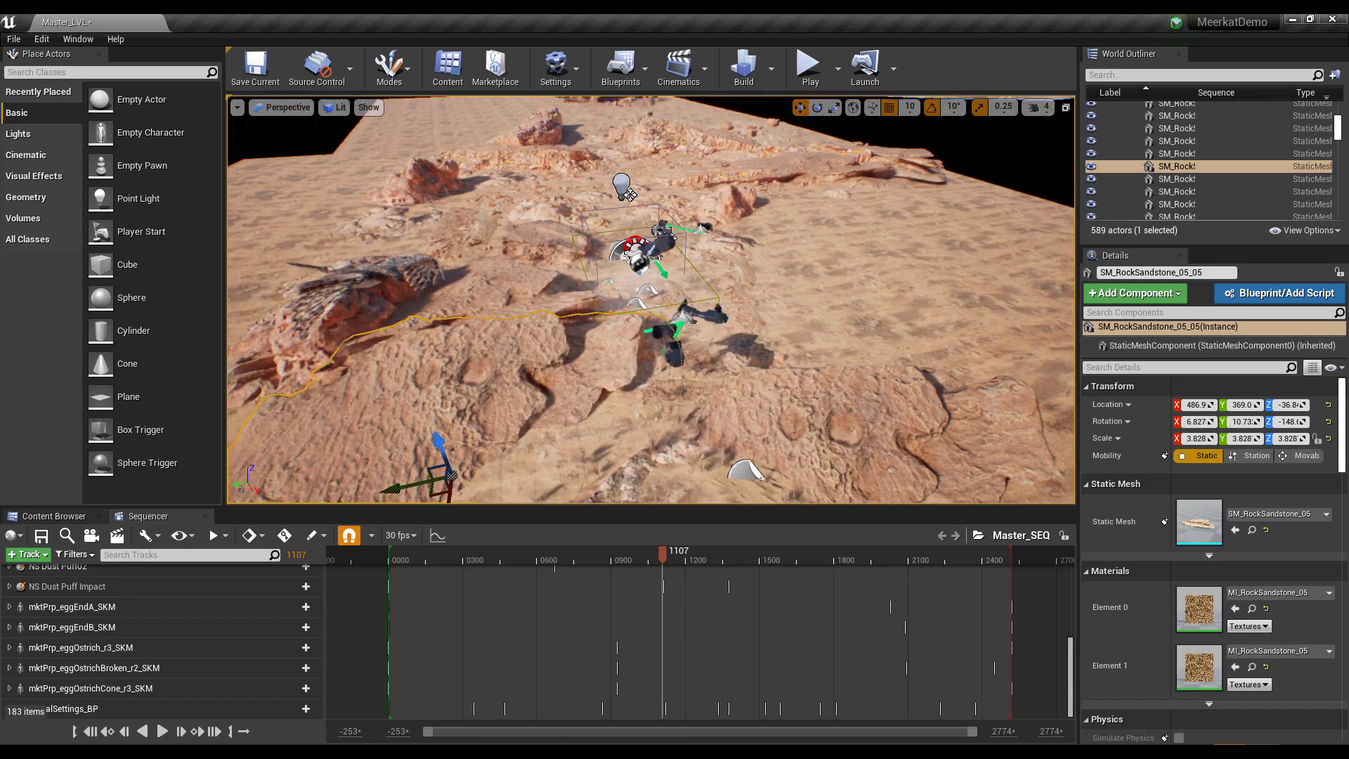
pyautogui.moveTo(464, 412); pyautogui.dragTo(732, 476, button='right')
pyautogui.moveTo(732, 475); pyautogui.dragTo(401, 396)
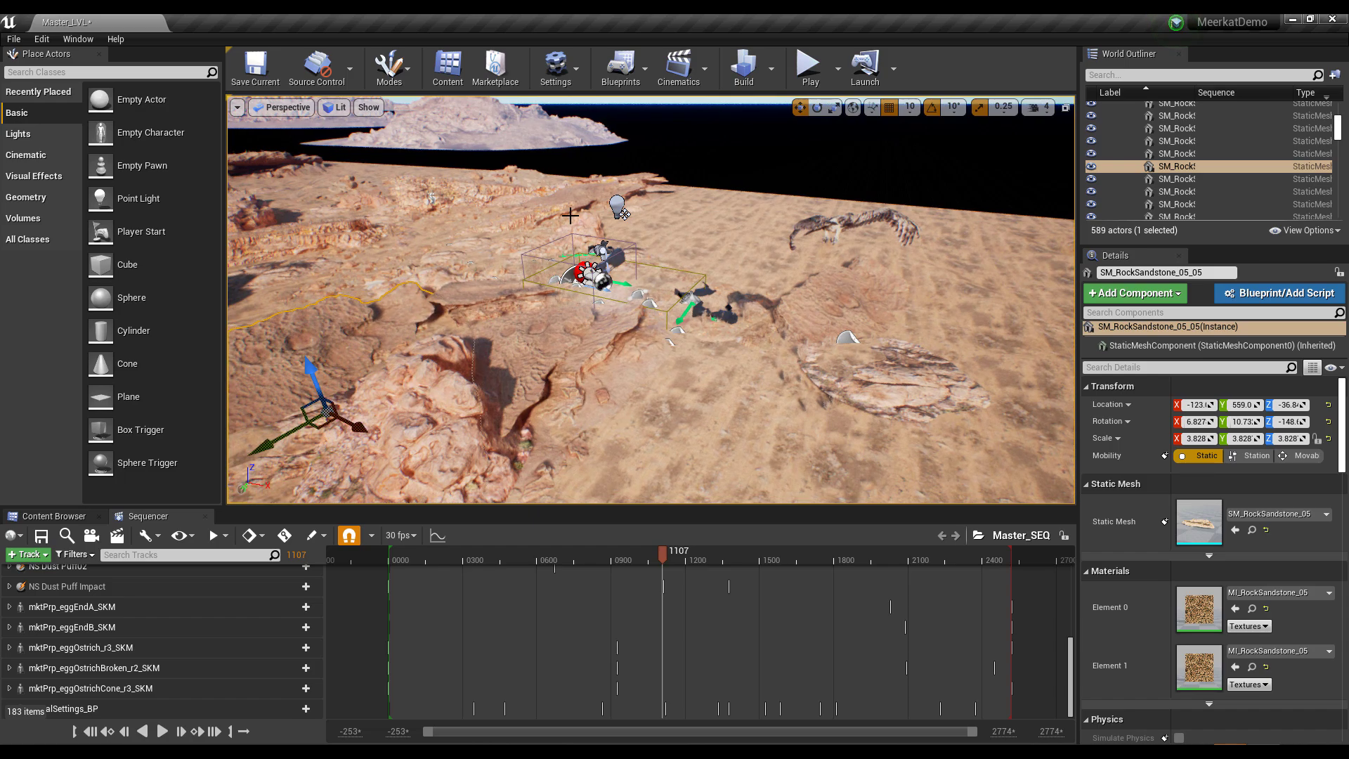
pyautogui.moveTo(570, 215); pyautogui.dragTo(956, 239, button='right')
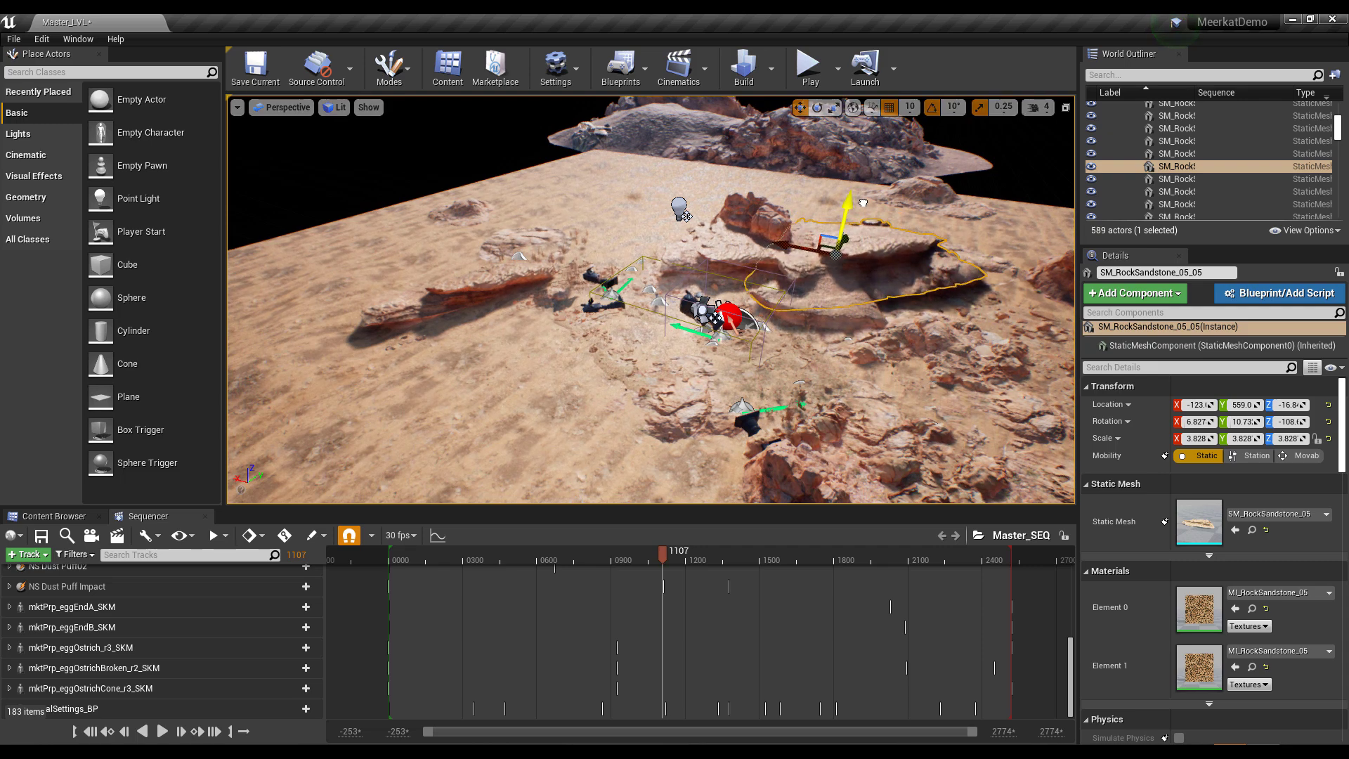
pyautogui.moveTo(826, 134); pyautogui.dragTo(435, 522, button='right')
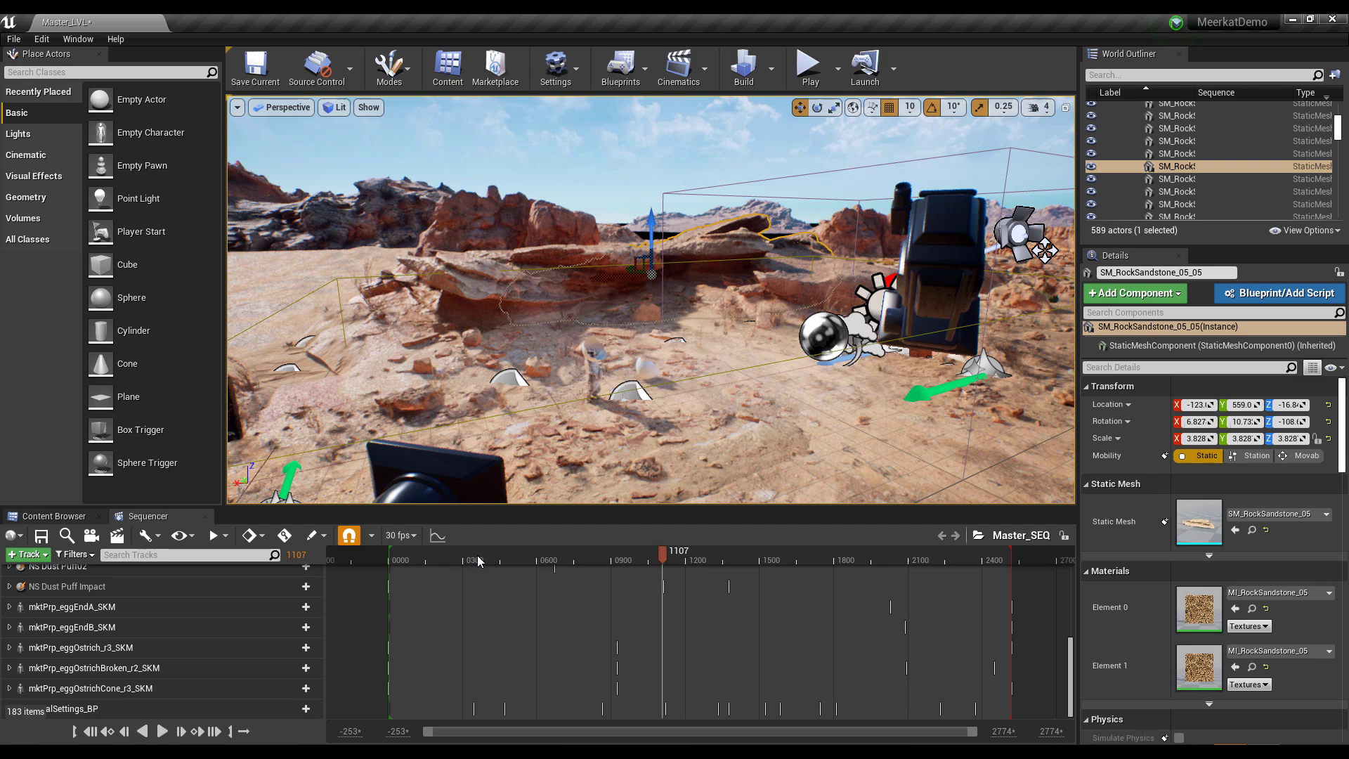
# Jump Master_SEQ back to frame 115 and scrub forward to preview the animation.
pyautogui.click(418, 560)
pyautogui.moveTo(454, 560)
pyautogui.mouseDown()
pyautogui.moveTo(528, 560)
pyautogui.moveTo(477, 560)
pyautogui.mouseUp()
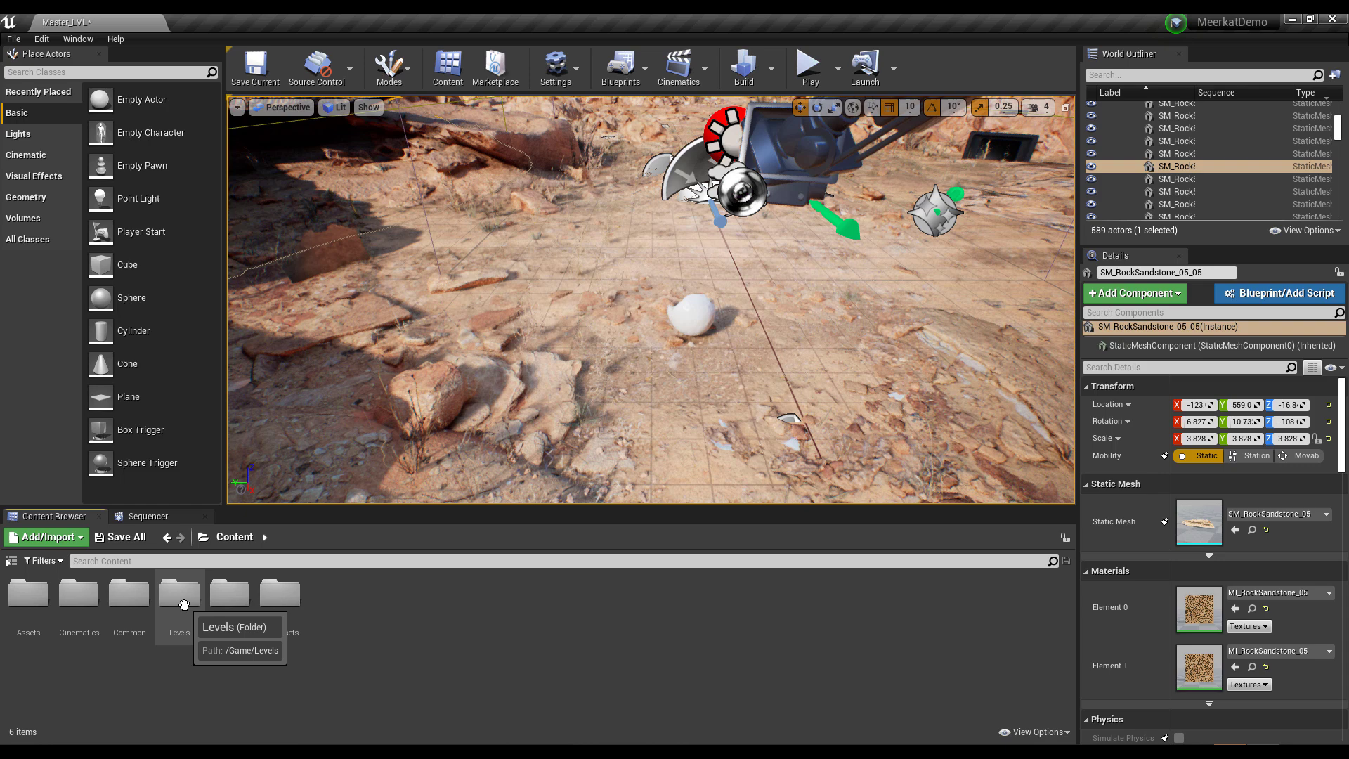
# Browse Levels > shots, looking inside the shot0060 and shot0280 folders.
pyautogui.doubleClick(183, 604)
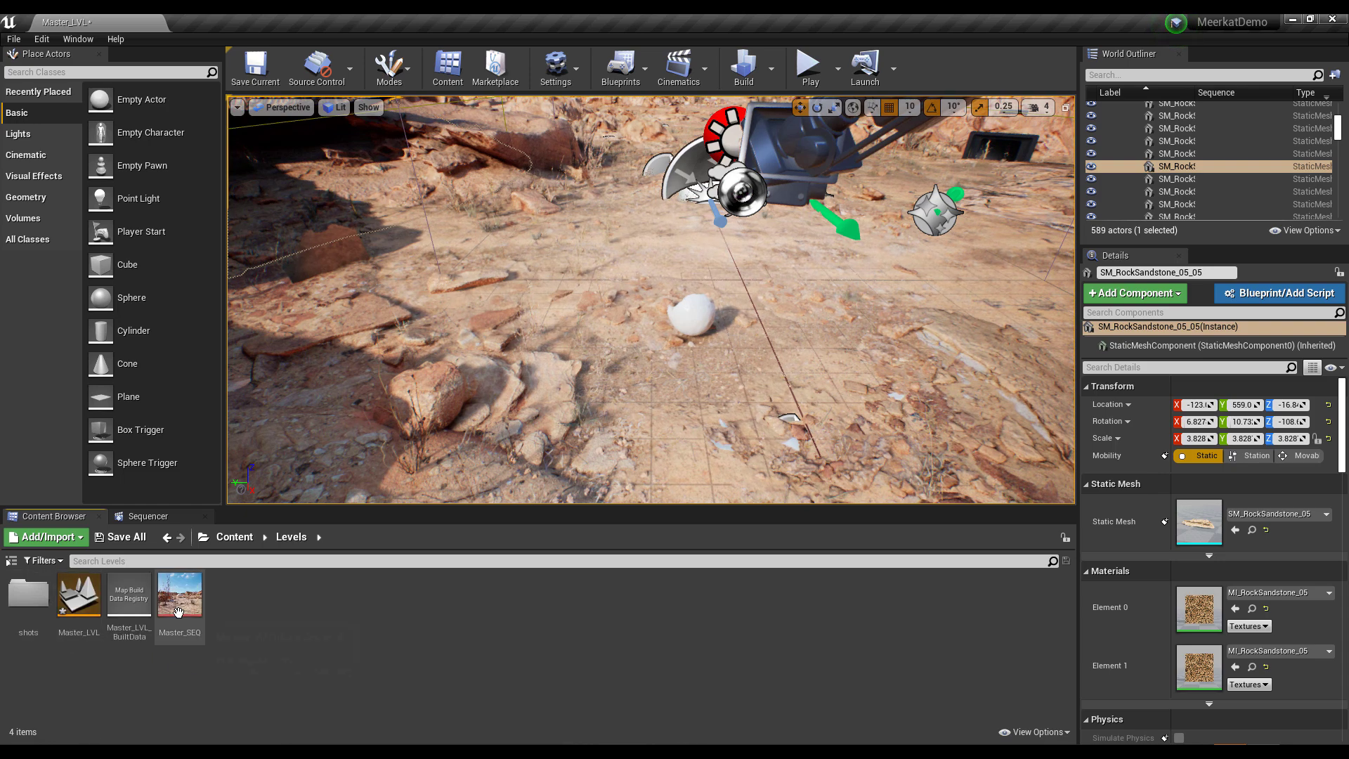
pyautogui.doubleClick(32, 603)
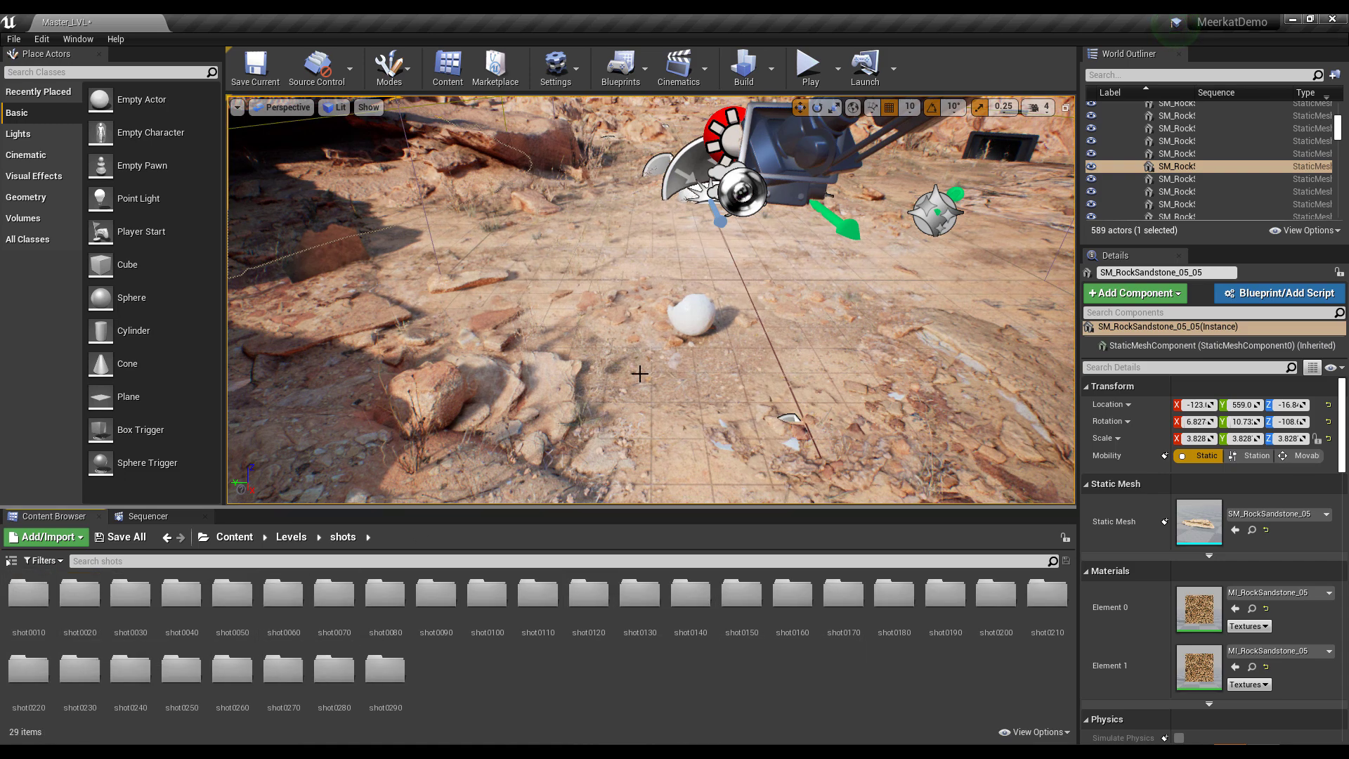
pyautogui.doubleClick(302, 606)
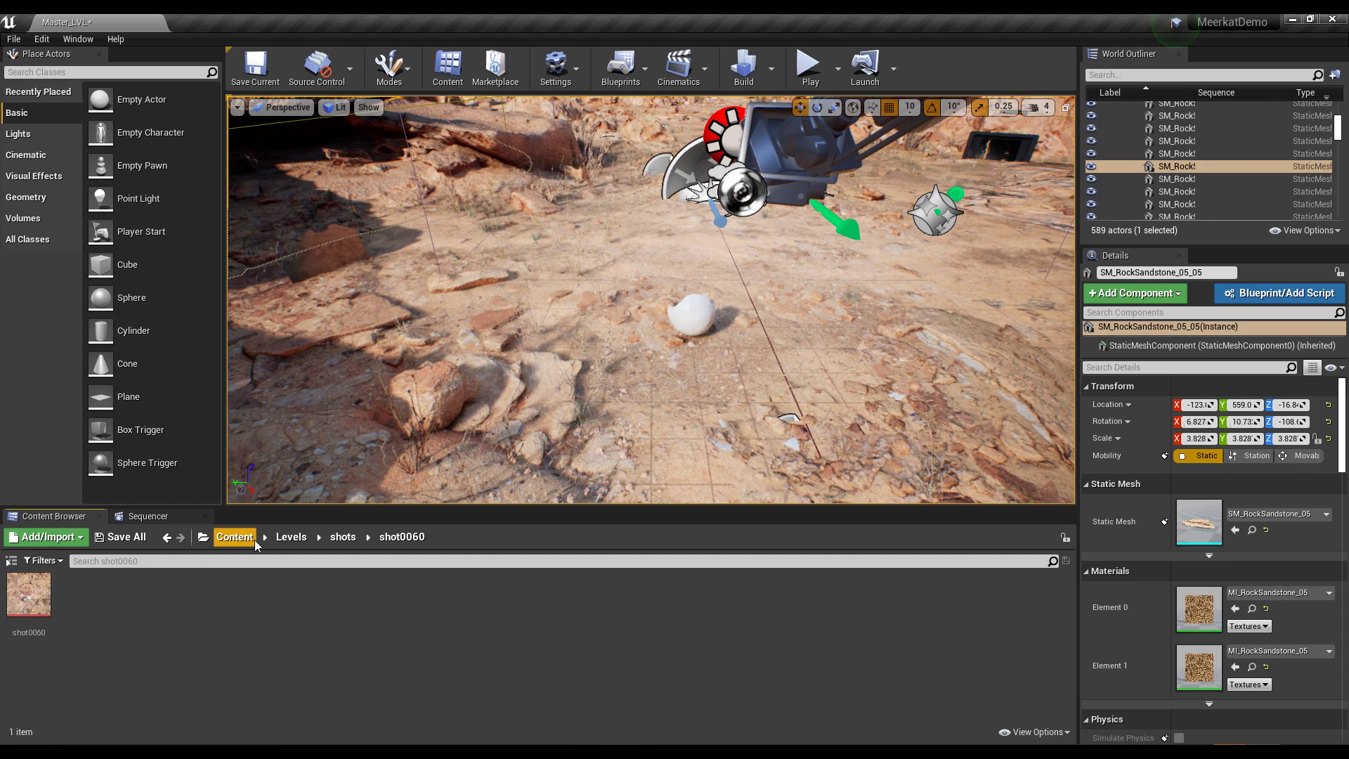
pyautogui.click(342, 537)
pyautogui.doubleClick(329, 671)
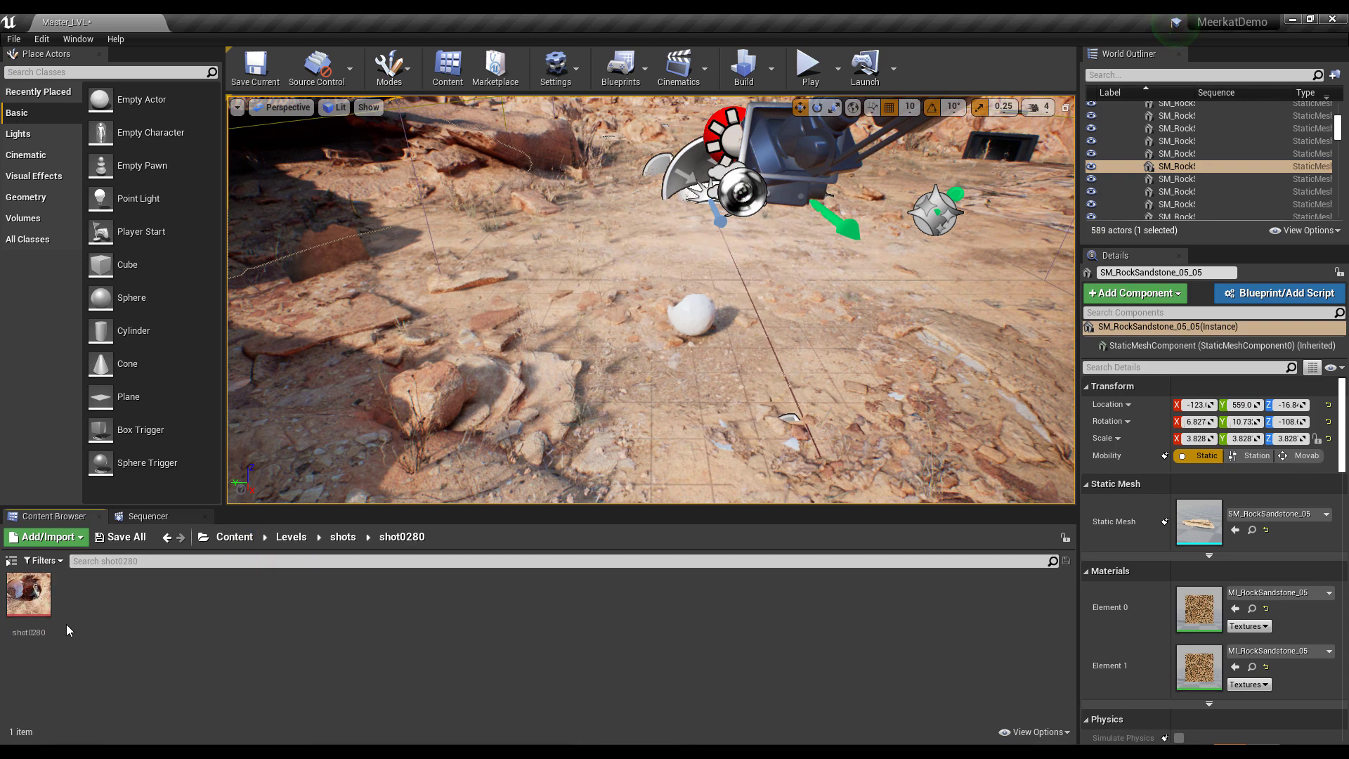
pyautogui.click(343, 537)
# Select ShotCam_0020 and scrub Master_SEQ in Sequencer to preview its camera view.
pyautogui.moveTo(883, 353); pyautogui.dragTo(902, 354, button='right')
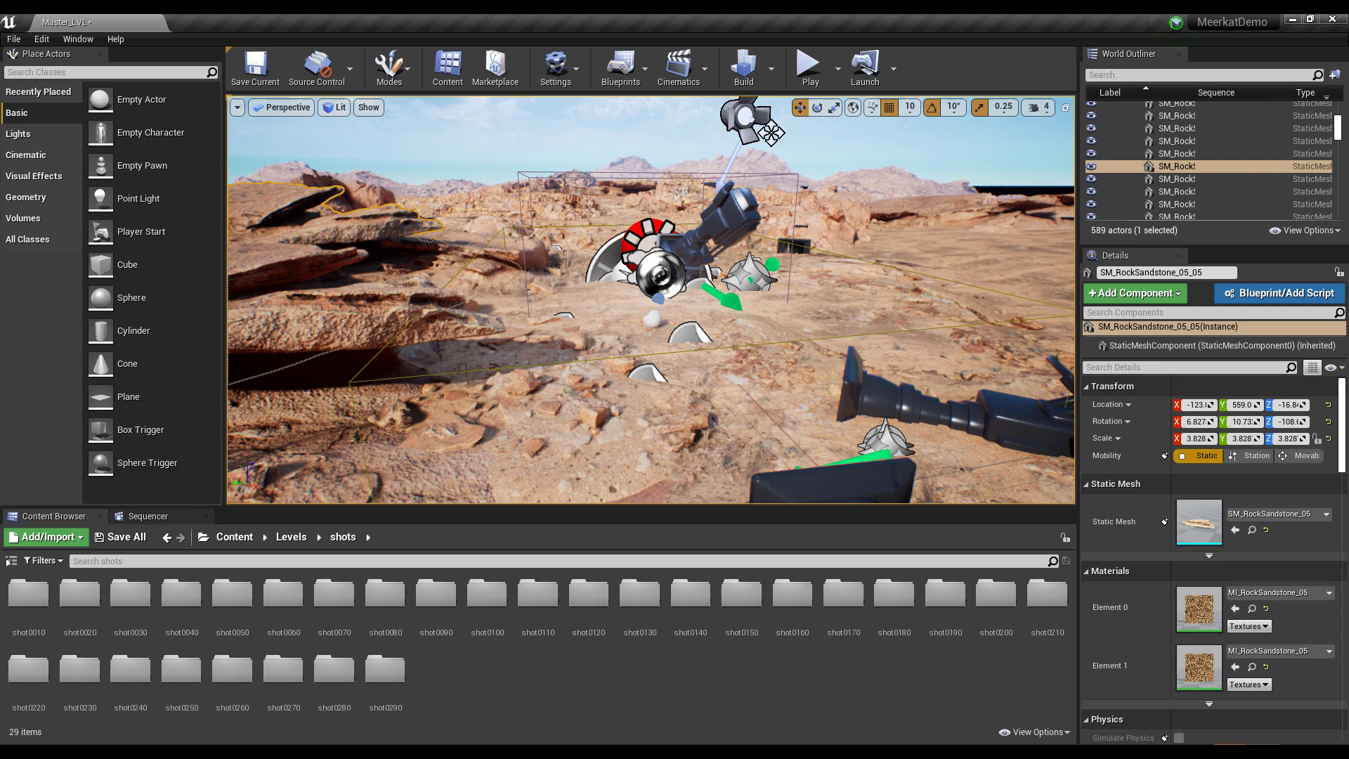
pyautogui.click(893, 372)
pyautogui.click(146, 516)
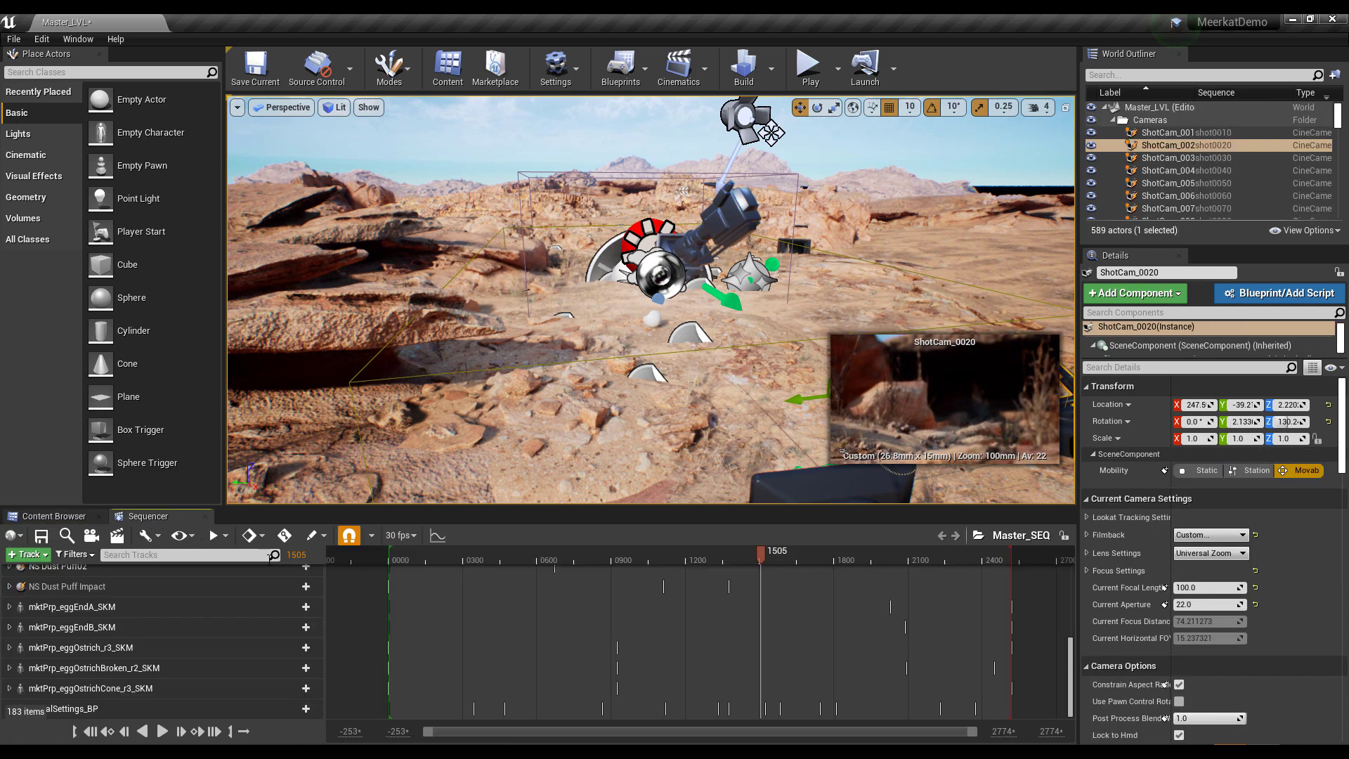
pyautogui.moveTo(643, 558); pyautogui.dragTo(723, 550)
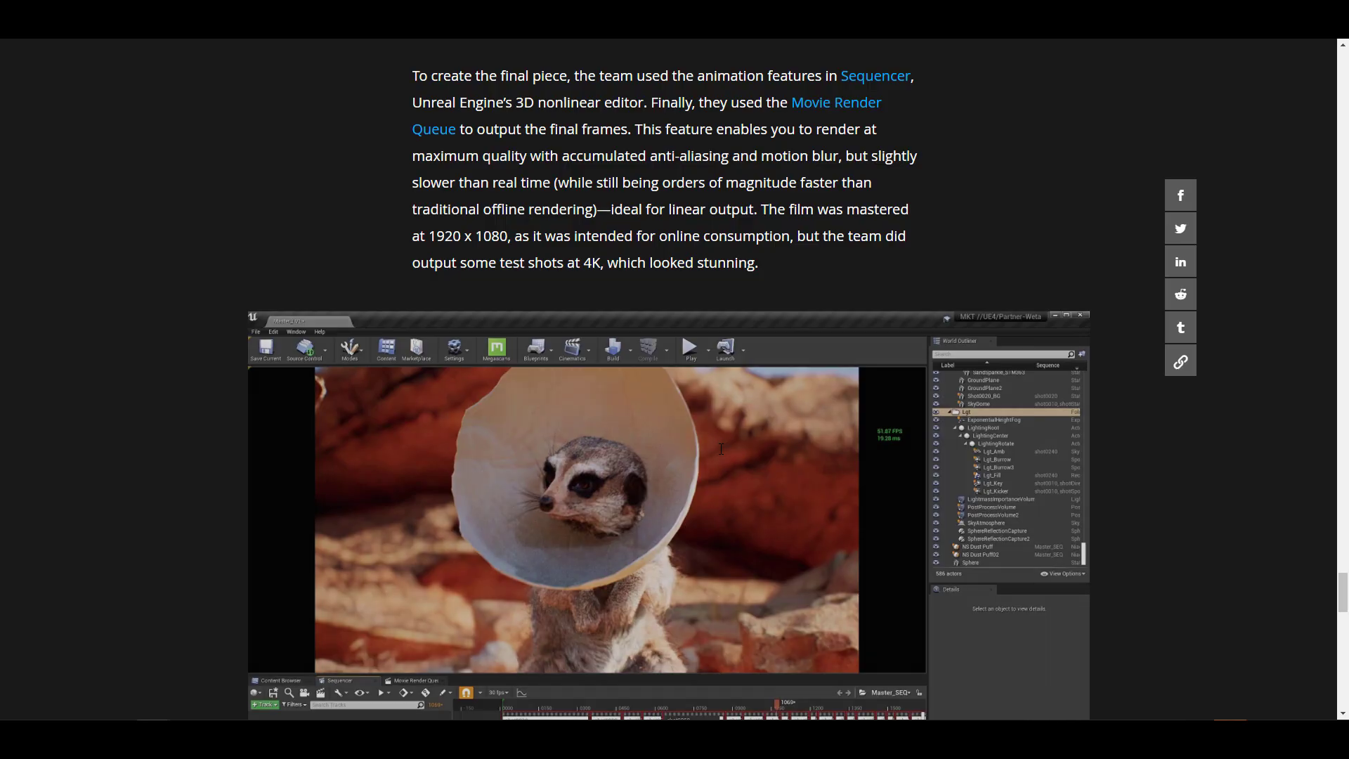
# Read the Meerkat article, then view the Meerkat Demo marketplace page from its top.
pyautogui.scroll(-10, 723, 453)
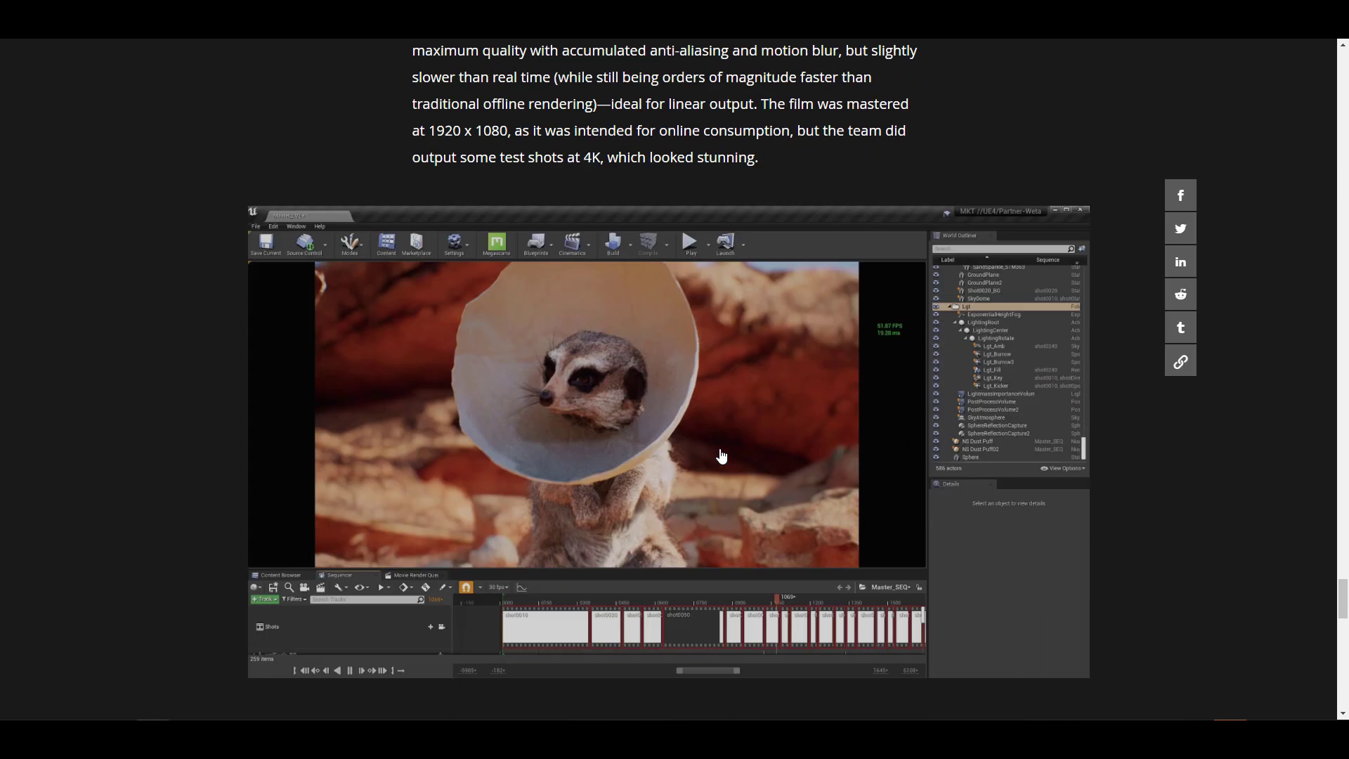
pyautogui.scroll(20, 720, 448)
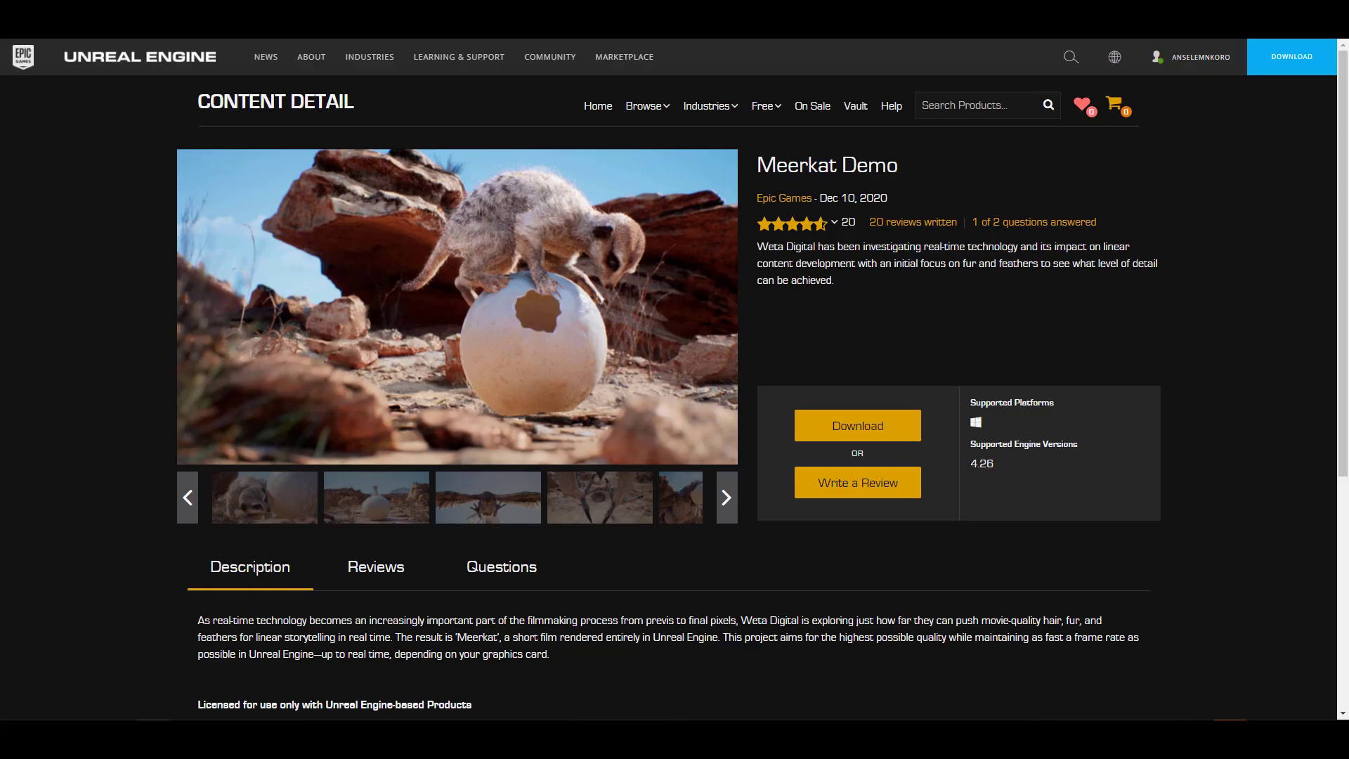
pyautogui.scroll(-3, 330, 534)
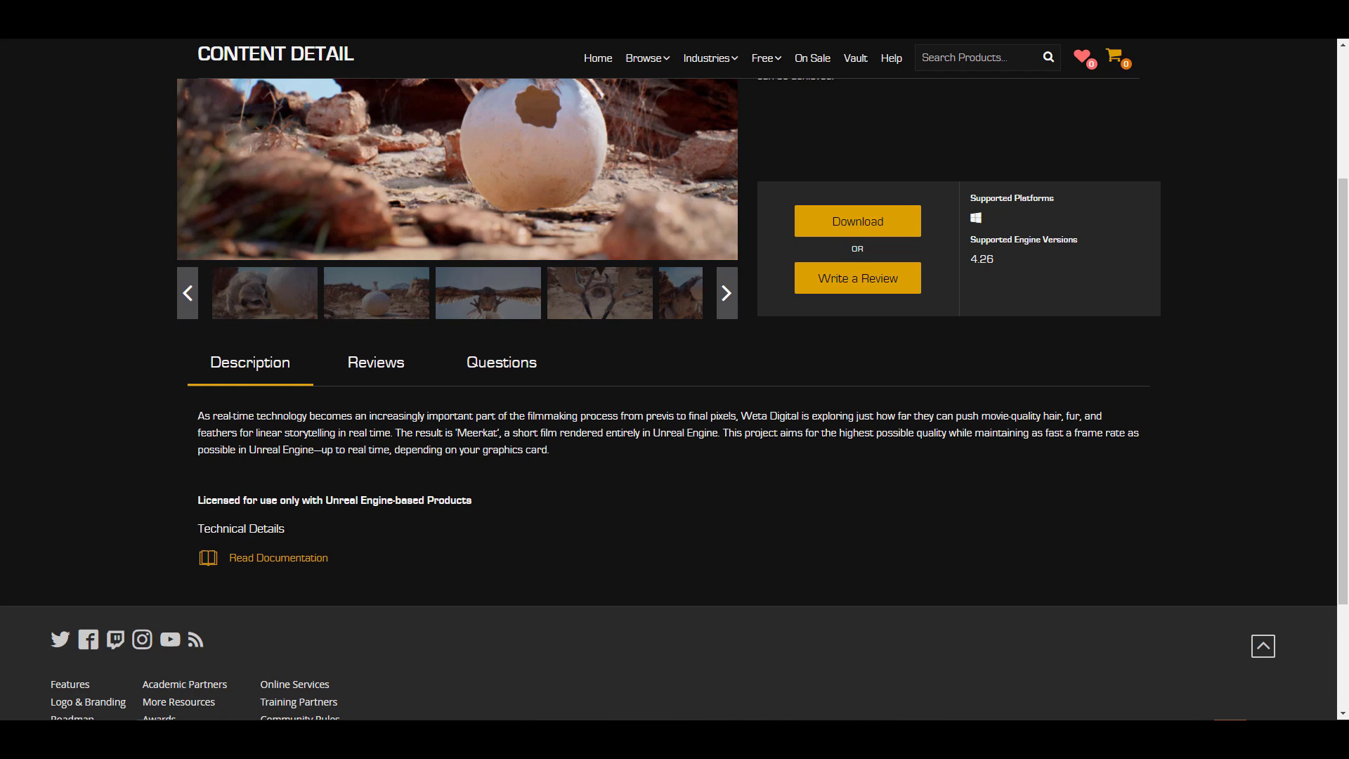
pyautogui.scroll(3, 408, 499)
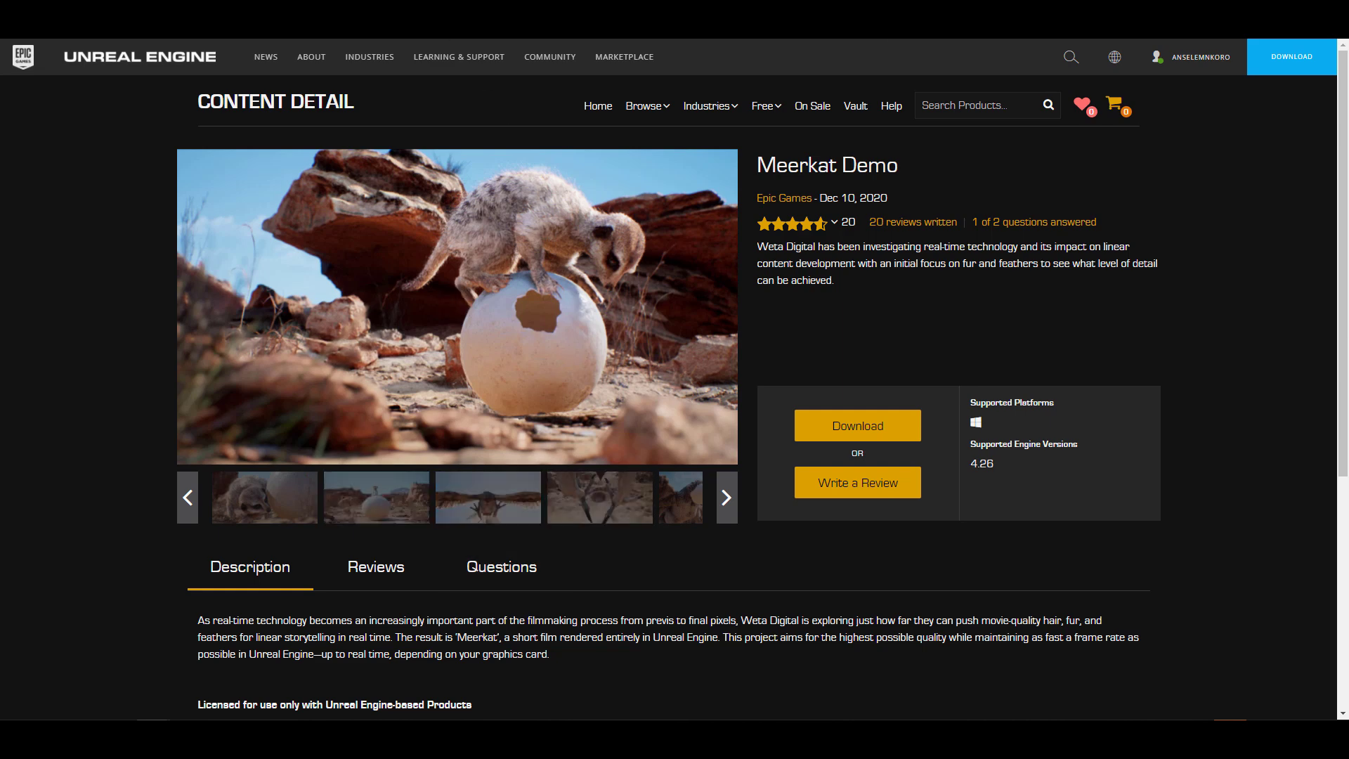
# Switch to the 4.26 Release Notes tab and read through its Major Features.
pyautogui.hotkey('ctrl', 'Tab')
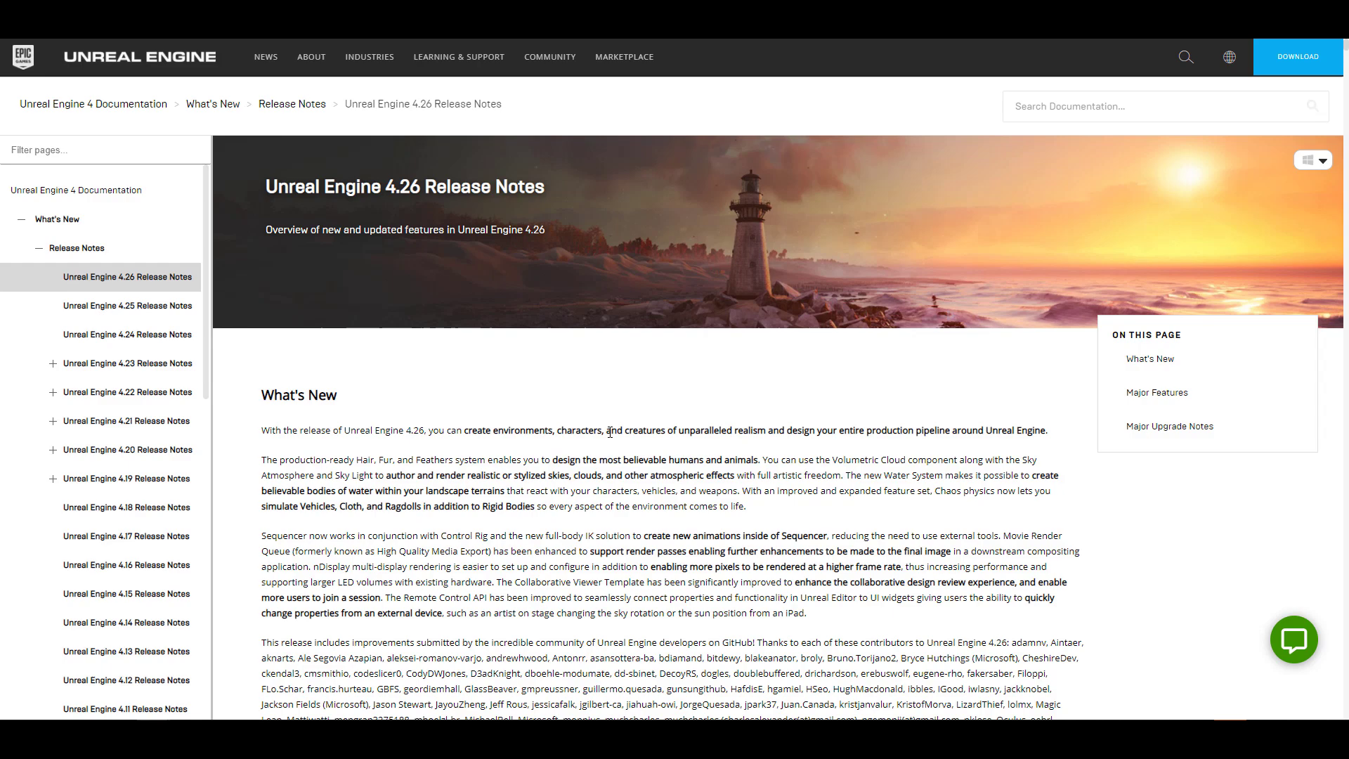
pyautogui.scroll(-10, 610, 432)
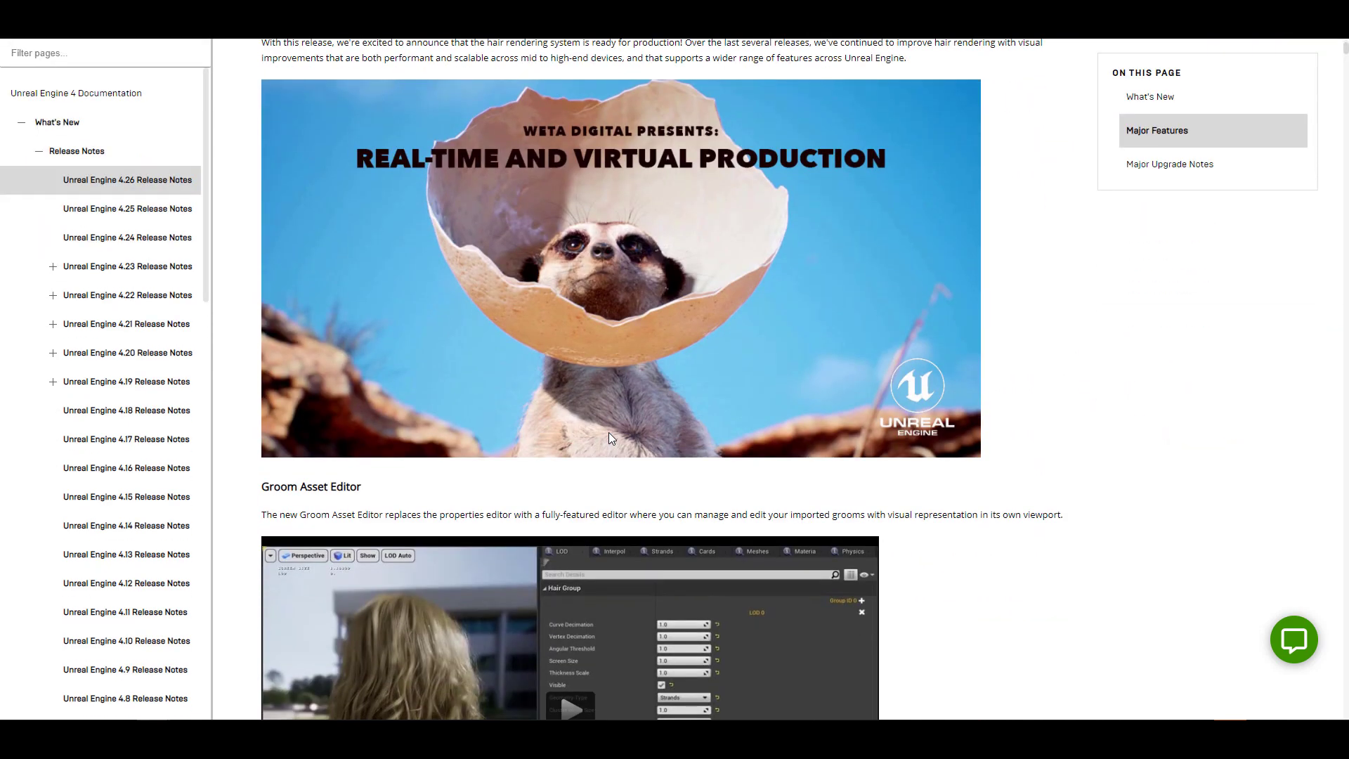
pyautogui.scroll(-8, 609, 432)
pyautogui.scroll(4, 608, 432)
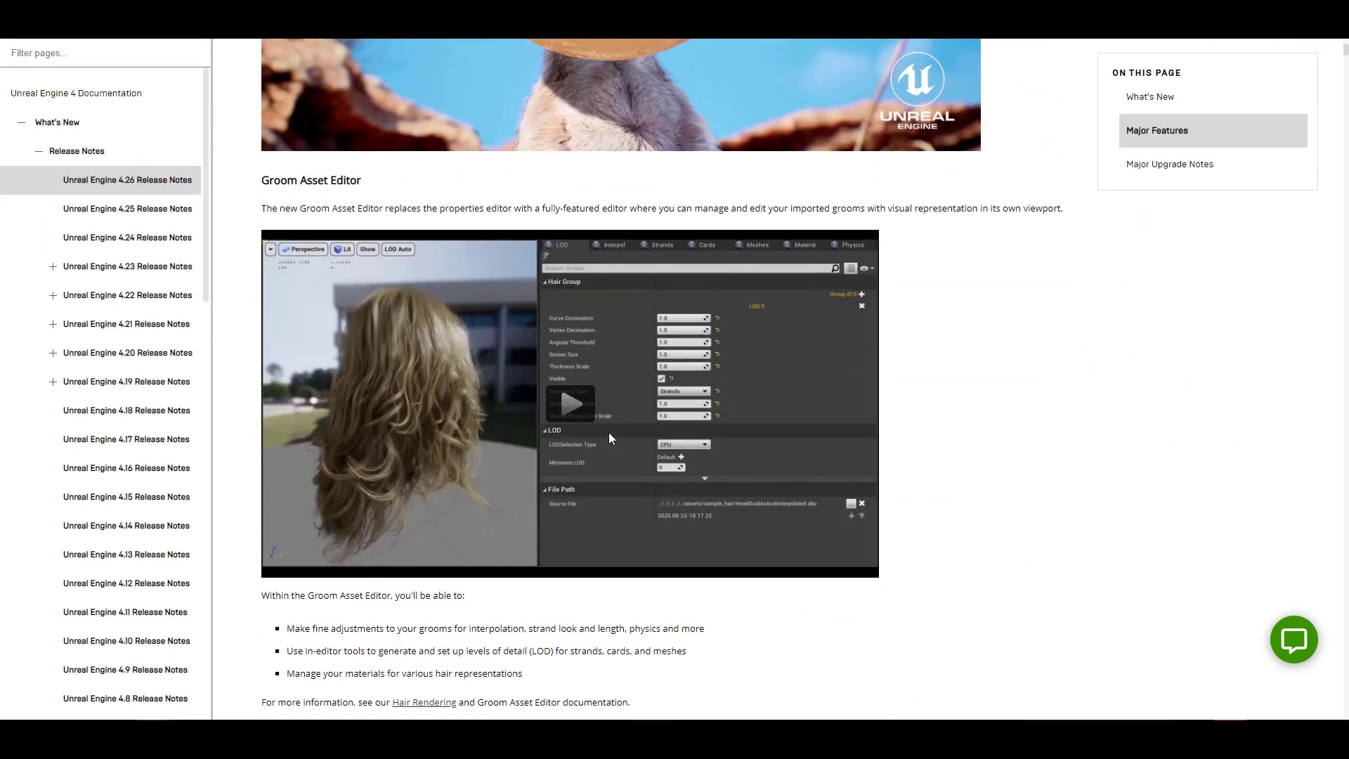
pyautogui.scroll(-10, 608, 432)
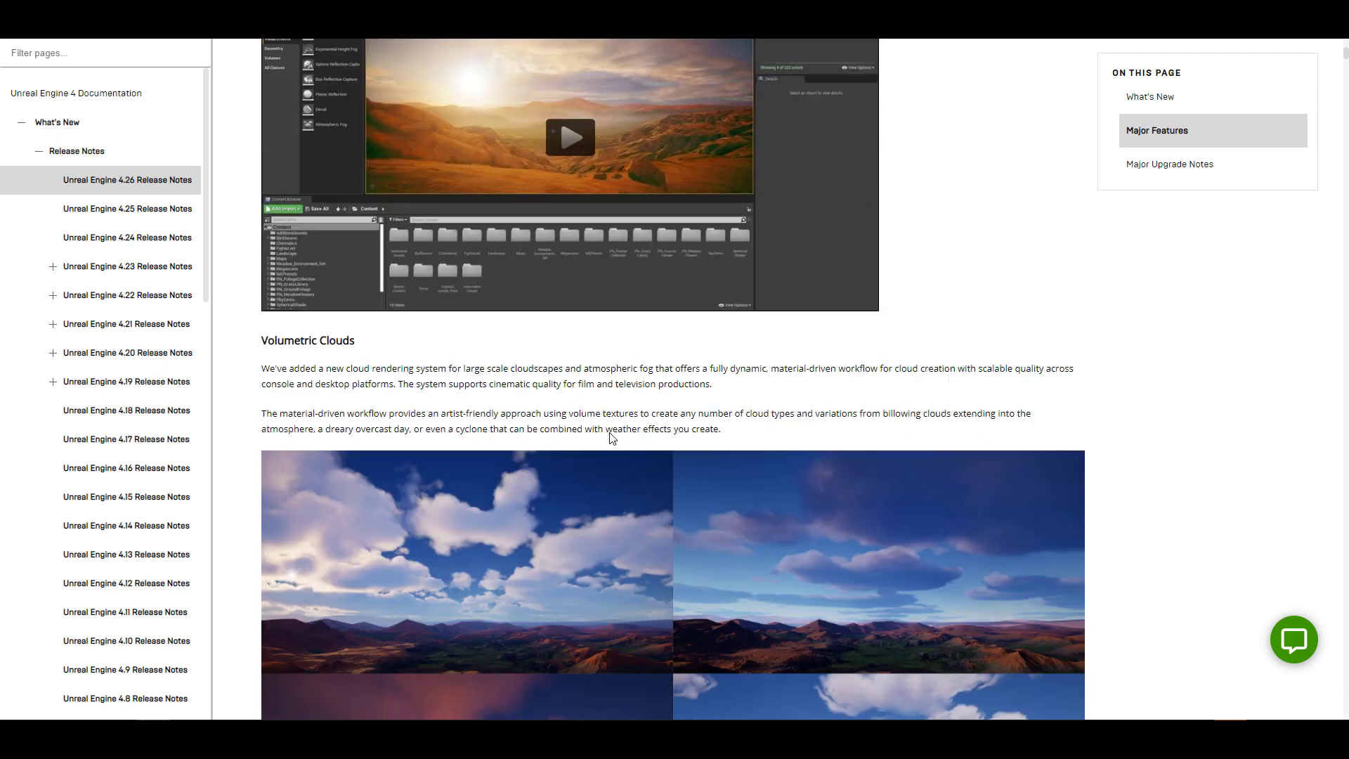
pyautogui.scroll(-15, 610, 433)
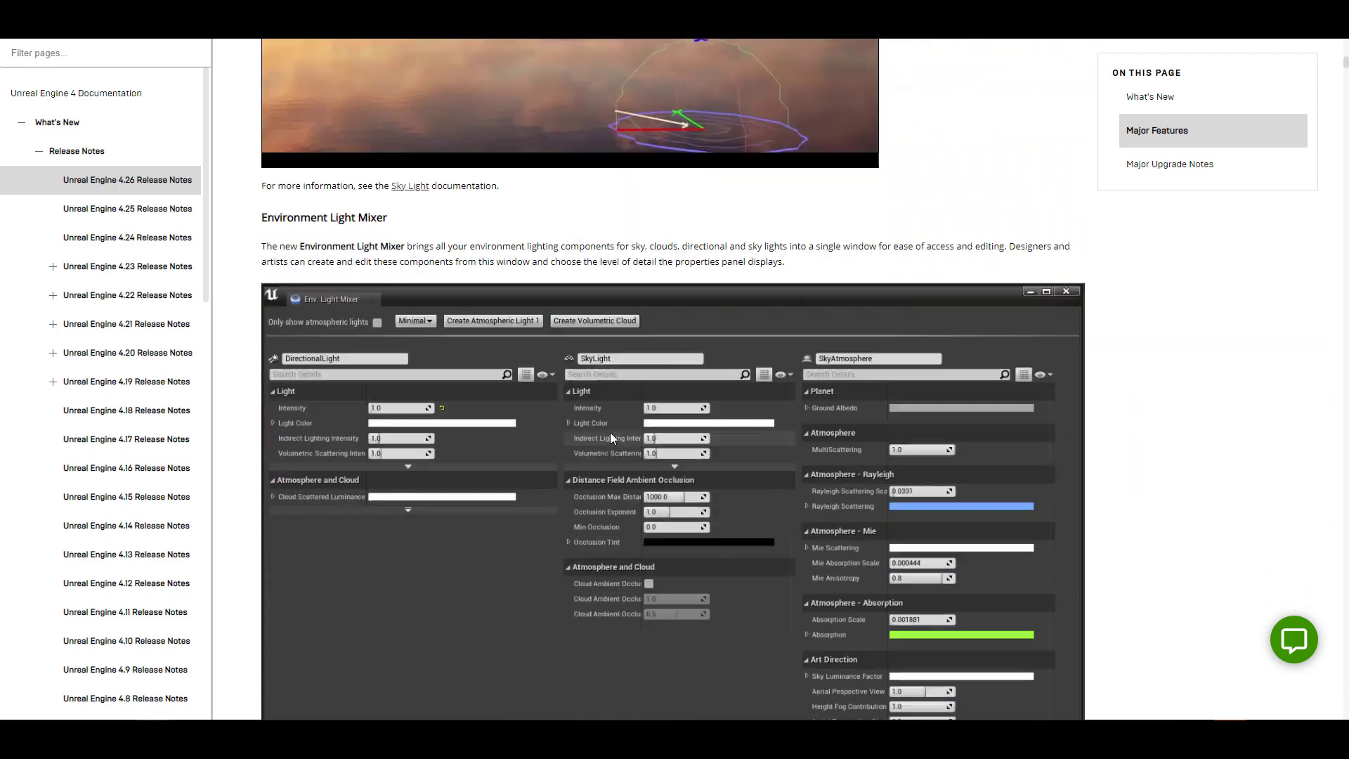
pyautogui.scroll(-20, 610, 432)
# Read the Live Link Plugin page and the Meerkat Demo's MoviePipelineConfig_Temporal rendering steps.
pyautogui.scroll(6, 609, 432)
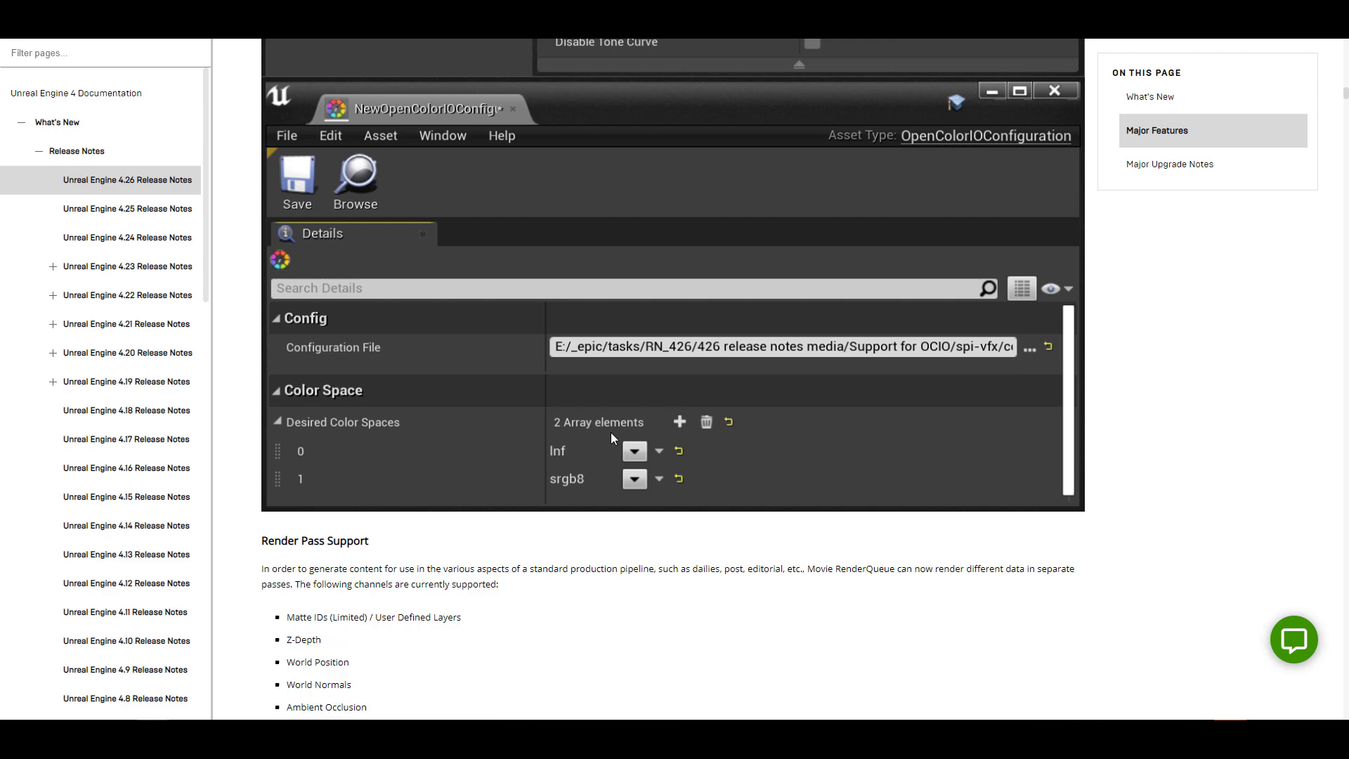
pyautogui.scroll(-12, 610, 432)
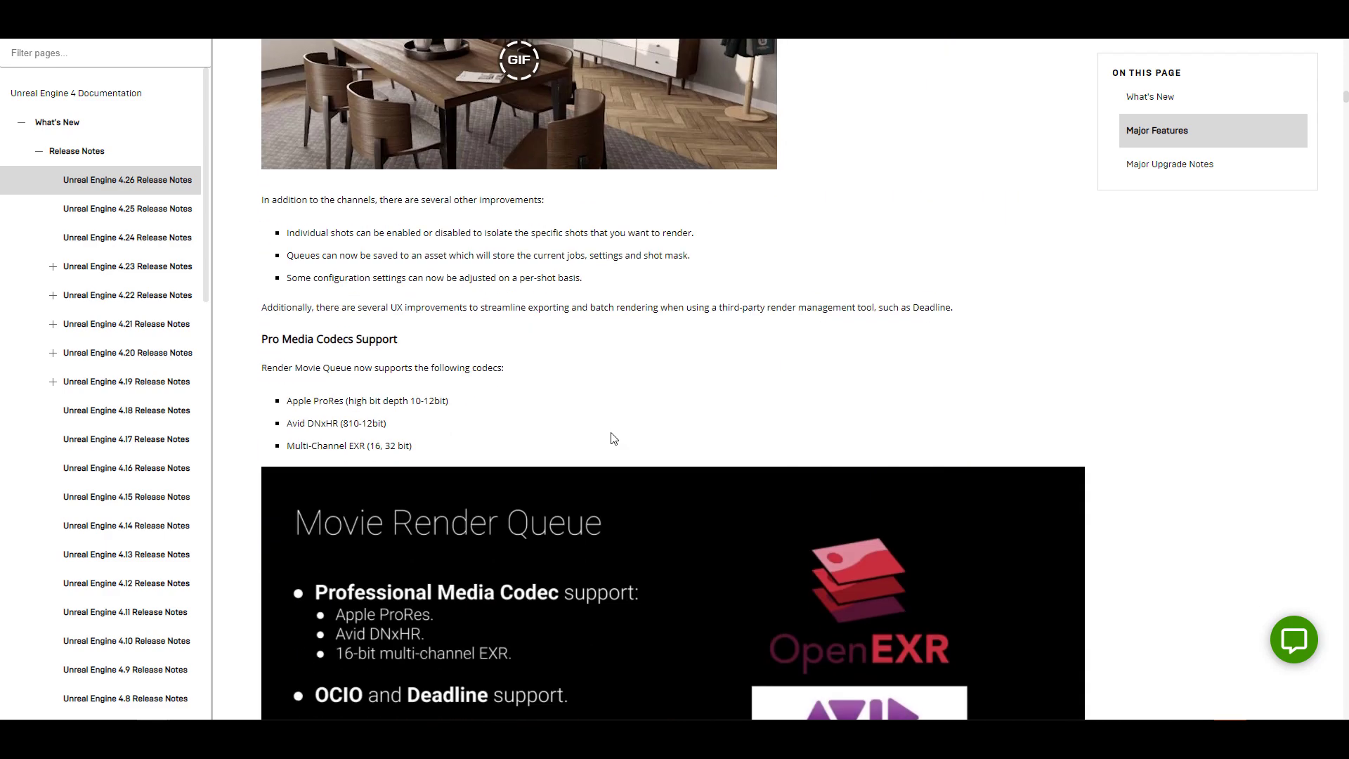
pyautogui.scroll(-10, 610, 432)
pyautogui.scroll(3, 613, 433)
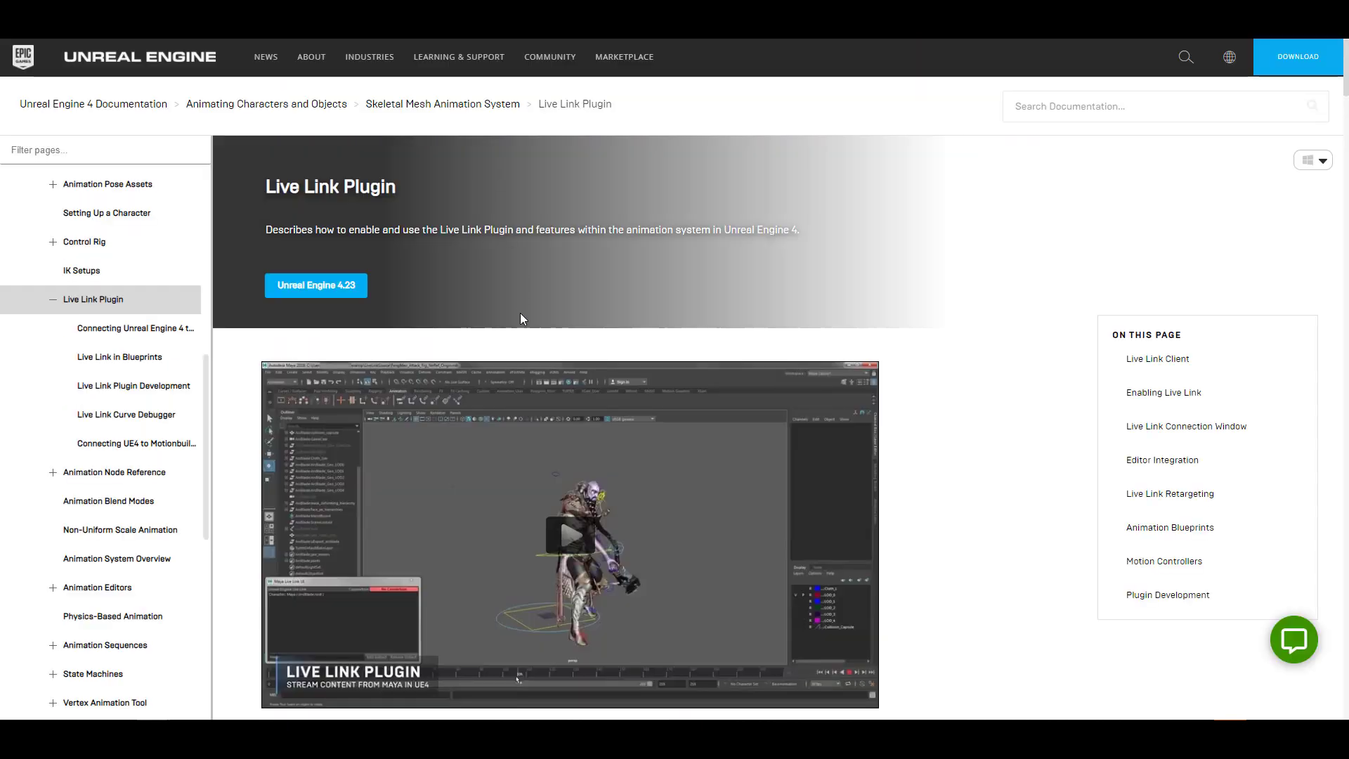
pyautogui.scroll(-7, 551, 419)
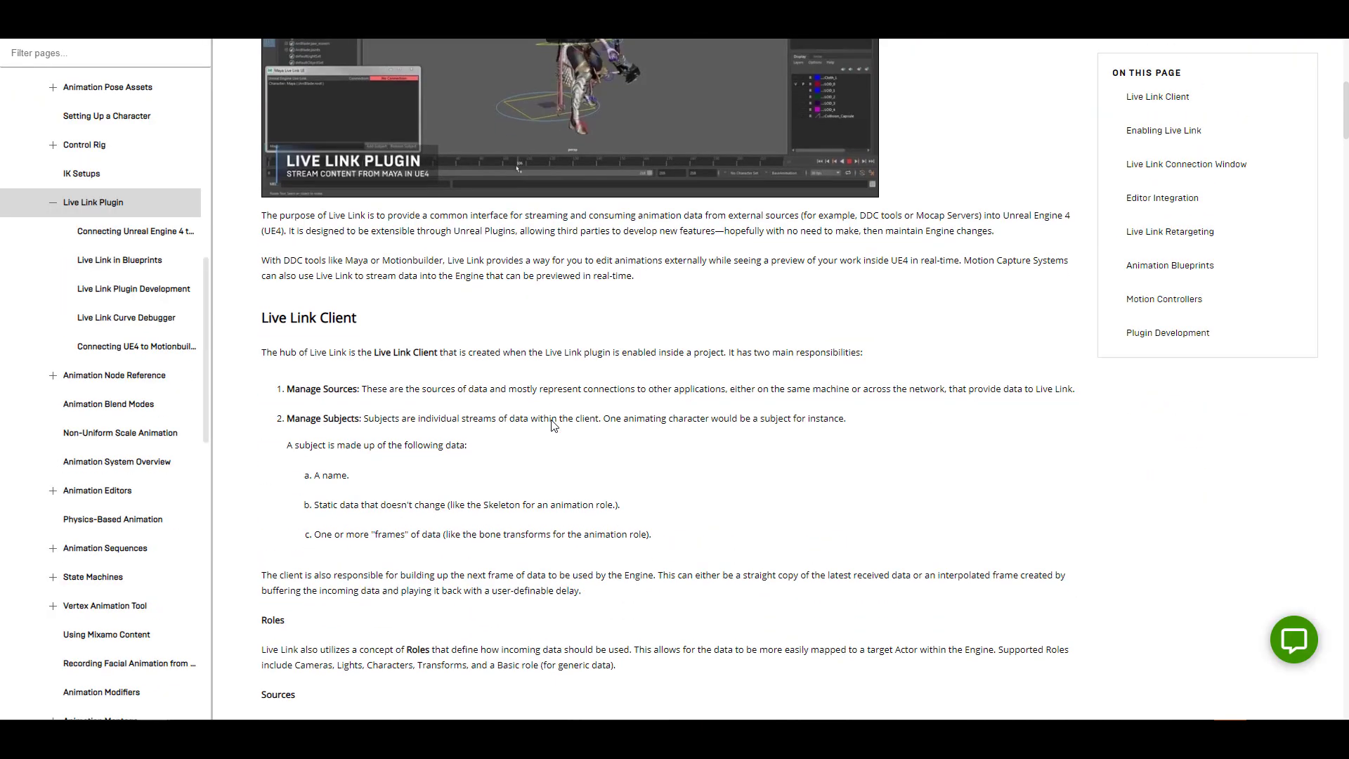
pyautogui.scroll(-5, 552, 420)
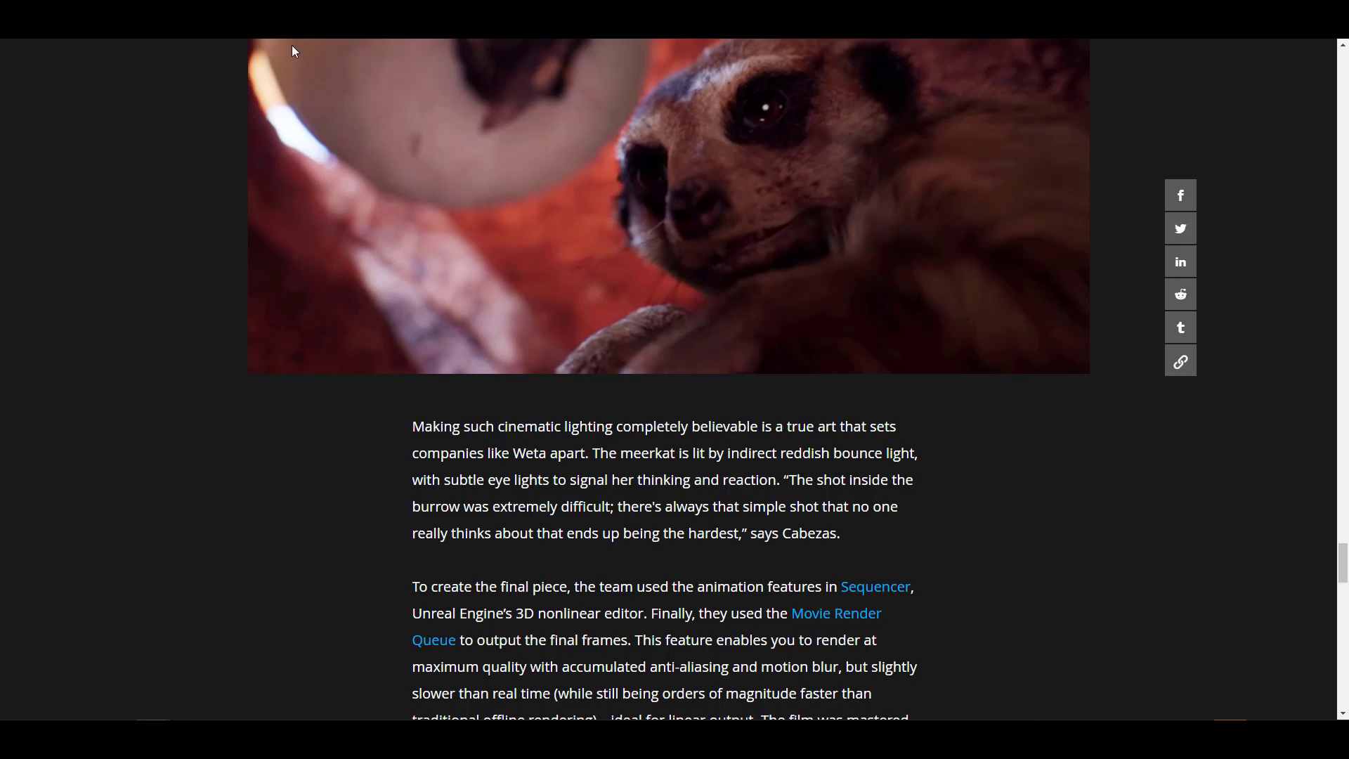
# Scroll the Meerkat article back up to the cinematic lighting and Movie Render Queue passage.
pyautogui.scroll(5, 722, 432)
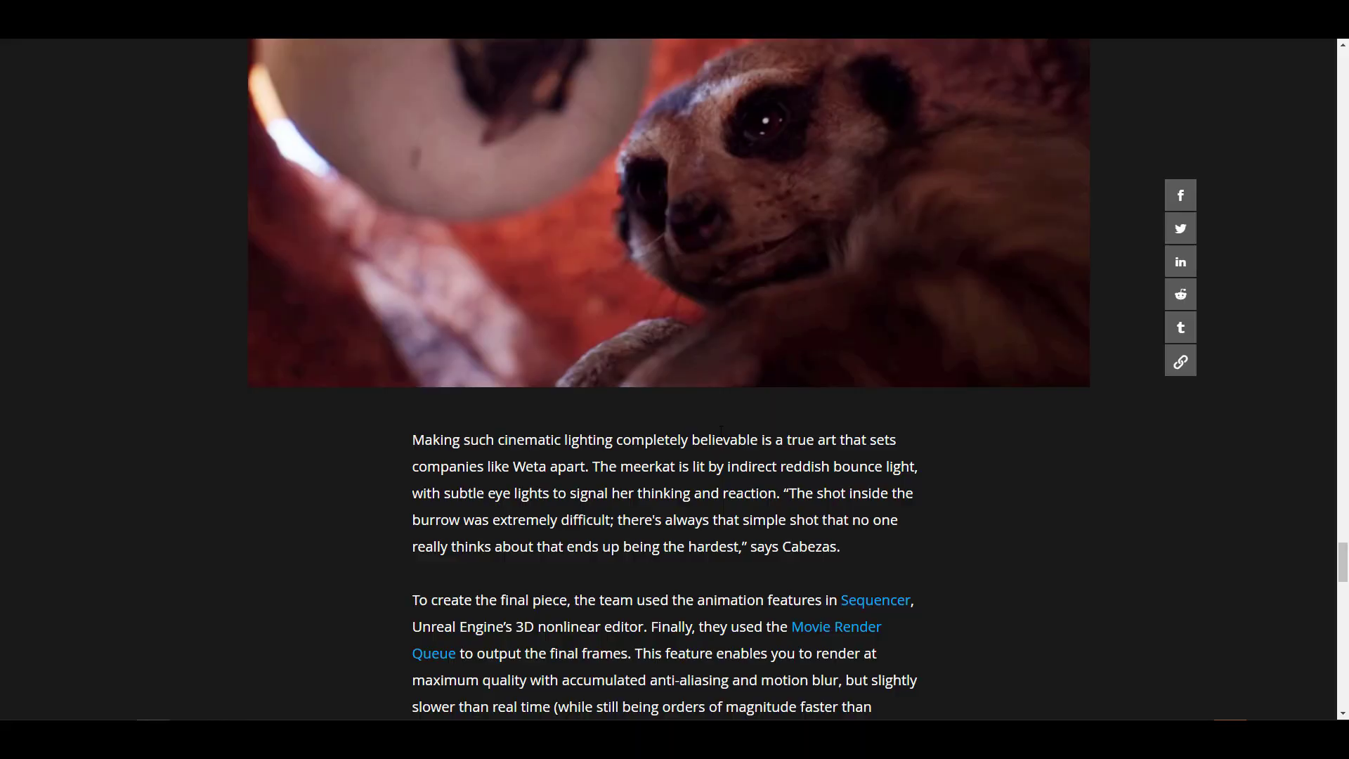